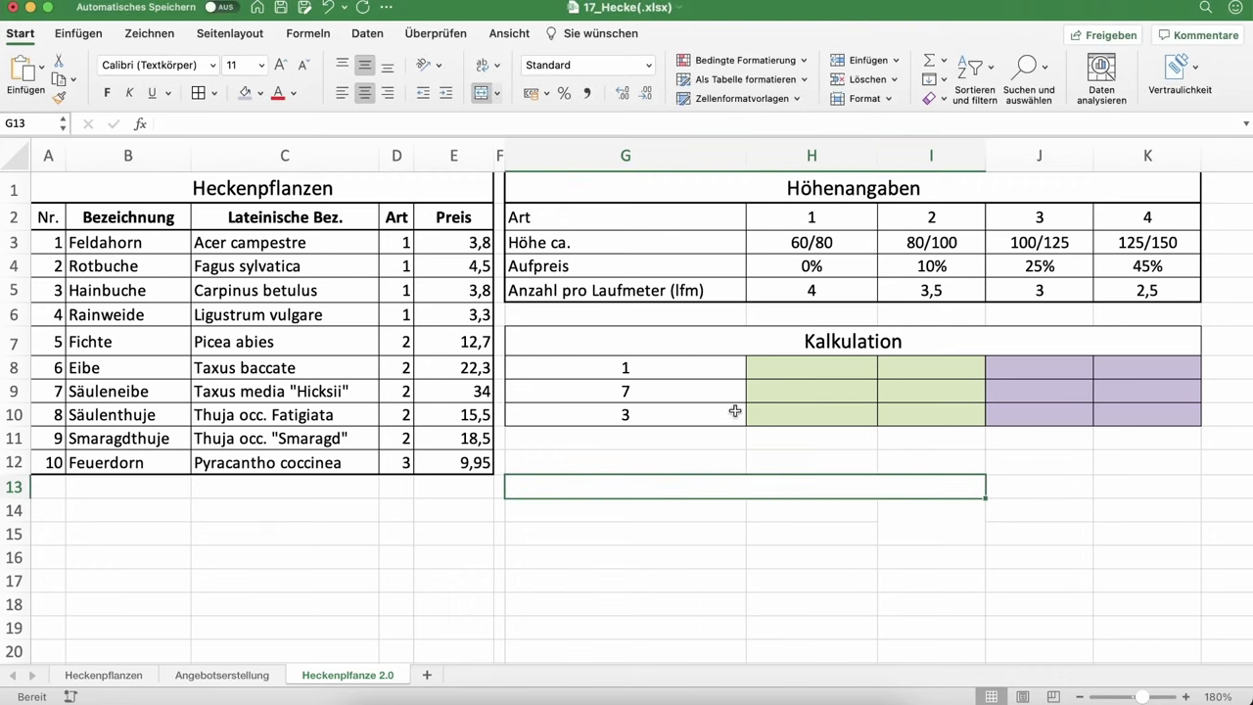
Step: Enter the plant names Feldahorn in H8 and Säuleneibe in H9
{"action": "left_click", "coordinate": [798, 377]}
{"action": "type", "text": "Feldaho"}
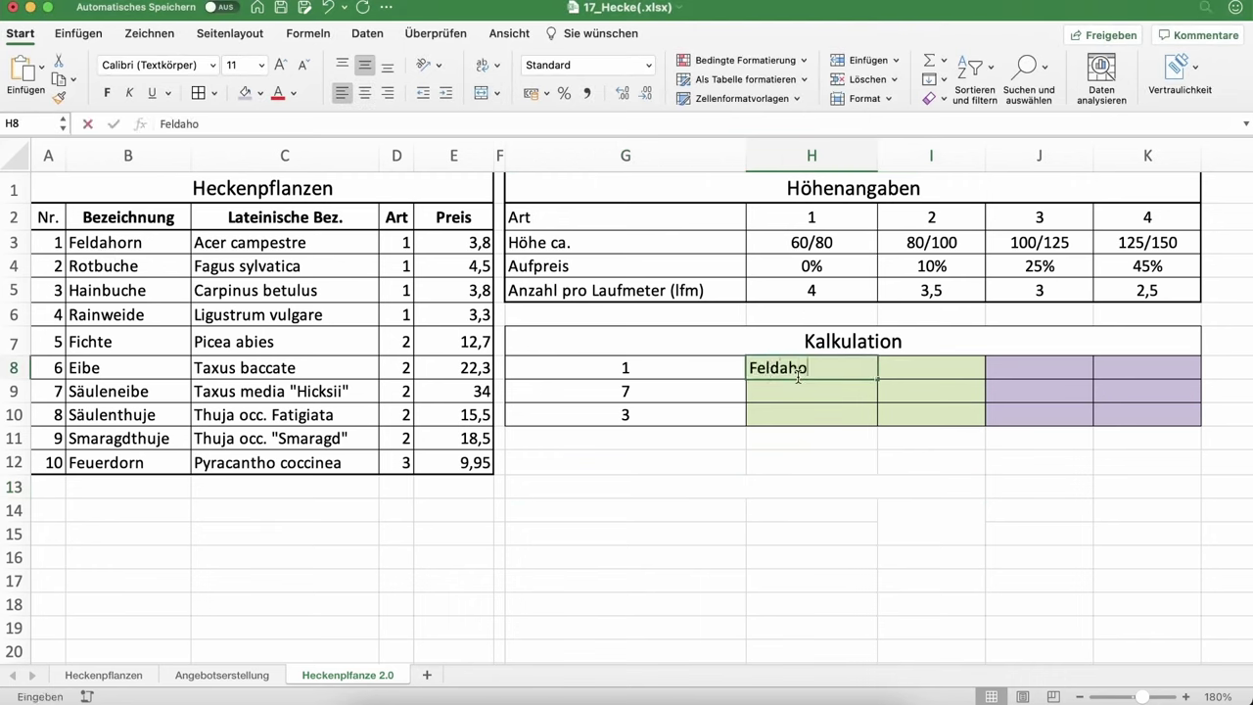
{"action": "type", "text": "rn"}
{"action": "key", "text": "Return"}
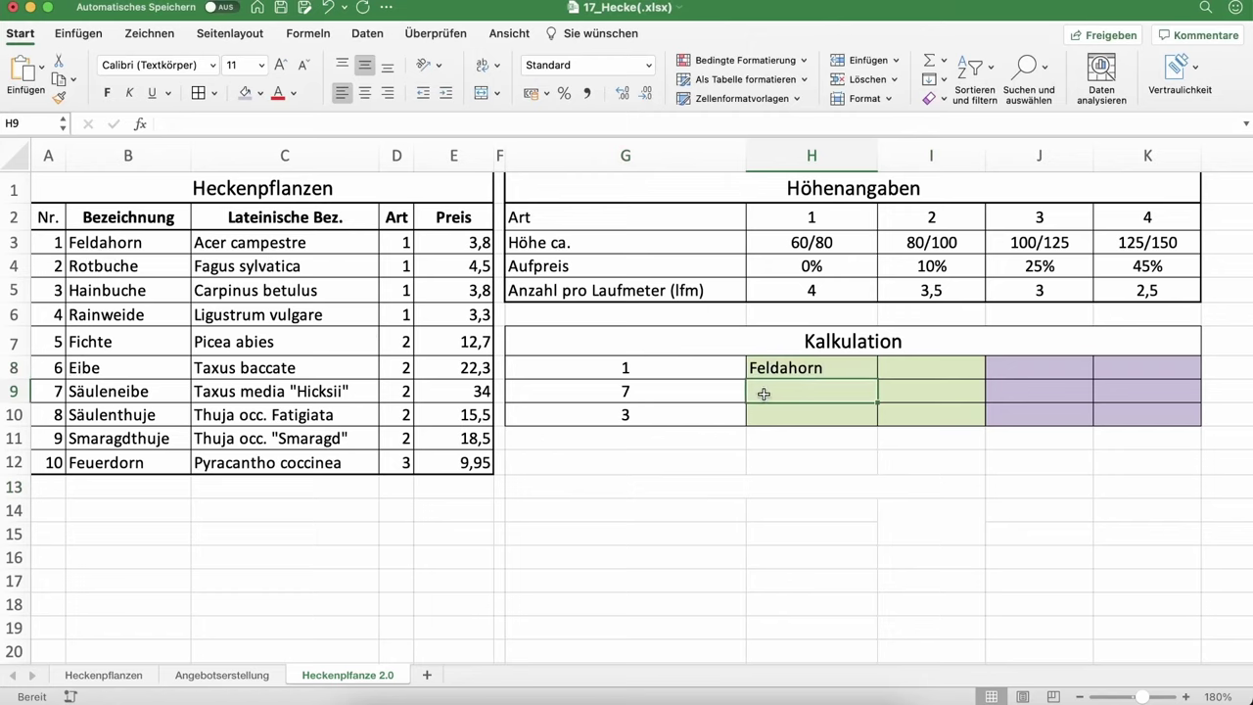
{"action": "type", "text": "Säuleneibe"}
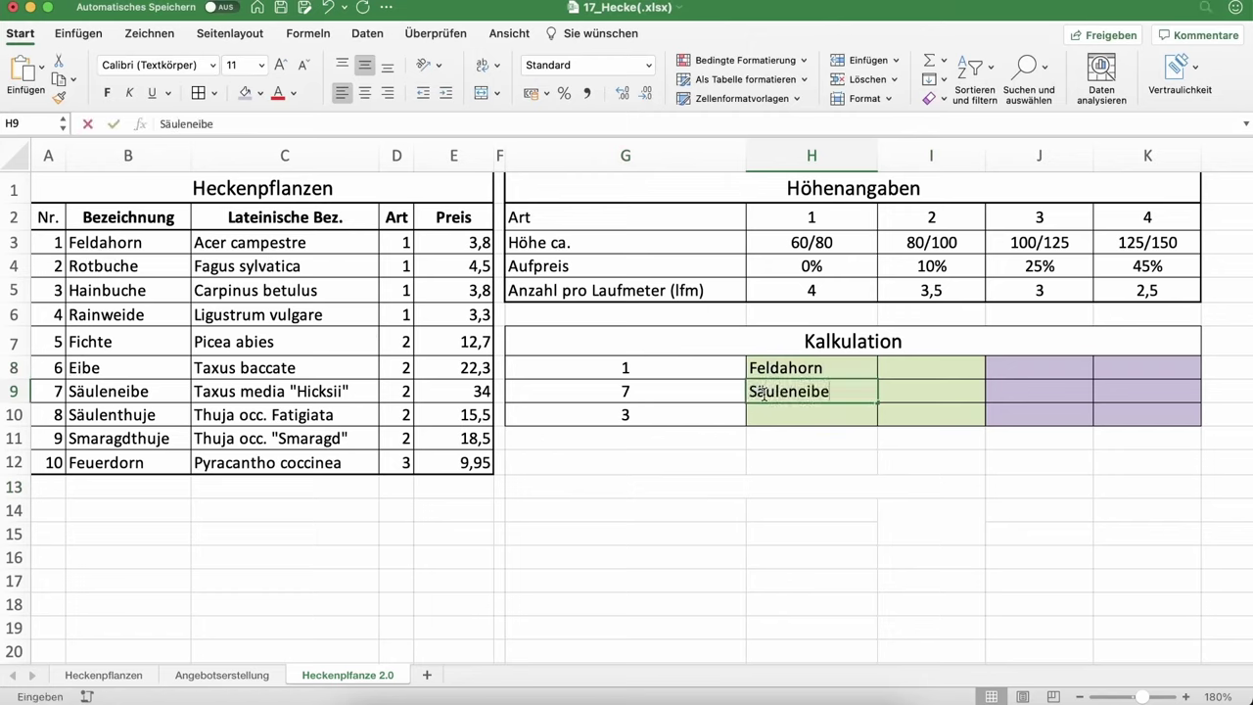
Step: Change the Kalkulation number in G9 to 5
{"action": "left_click", "coordinate": [683, 391]}
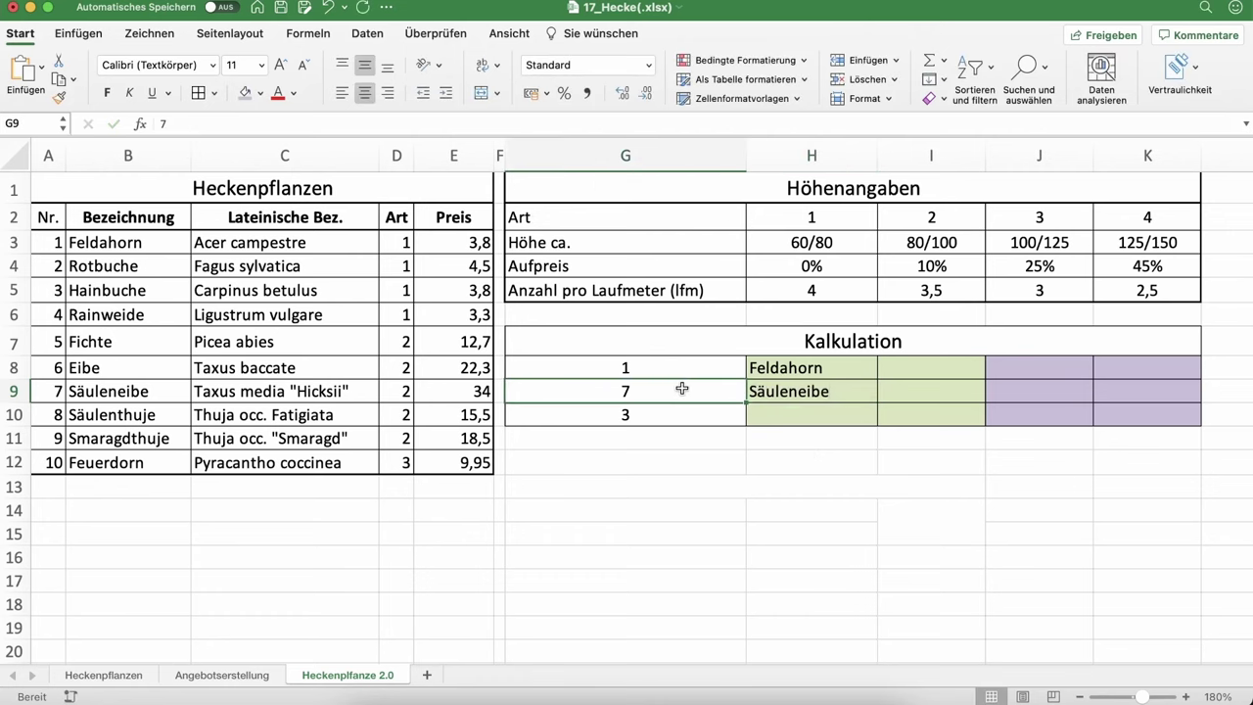
{"action": "type", "text": "5"}
{"action": "key", "text": "Return"}
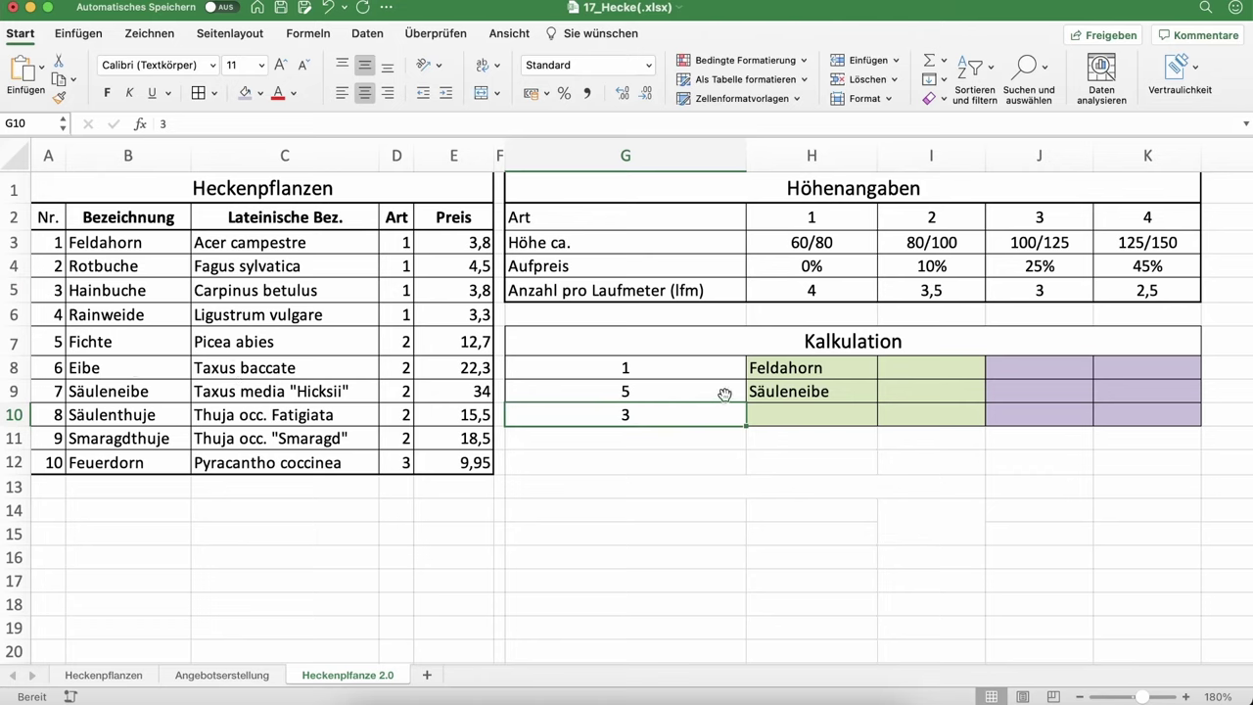
Step: Clear the typed names from H8:H9 and begin an =SVERWEIS( formula in H8
{"action": "left_click", "coordinate": [670, 388]}
{"action": "left_click_drag", "start_coordinate": [805, 370], "coordinate": [805, 385]}
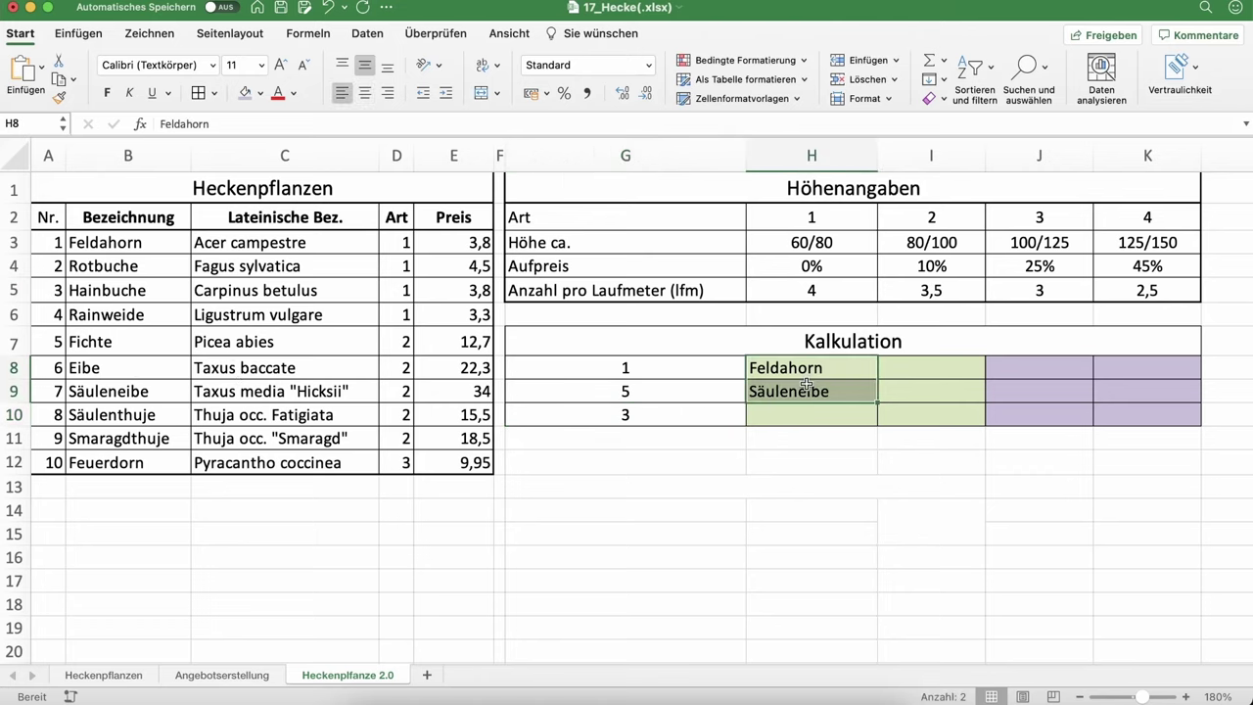
{"action": "key", "text": "Delete"}
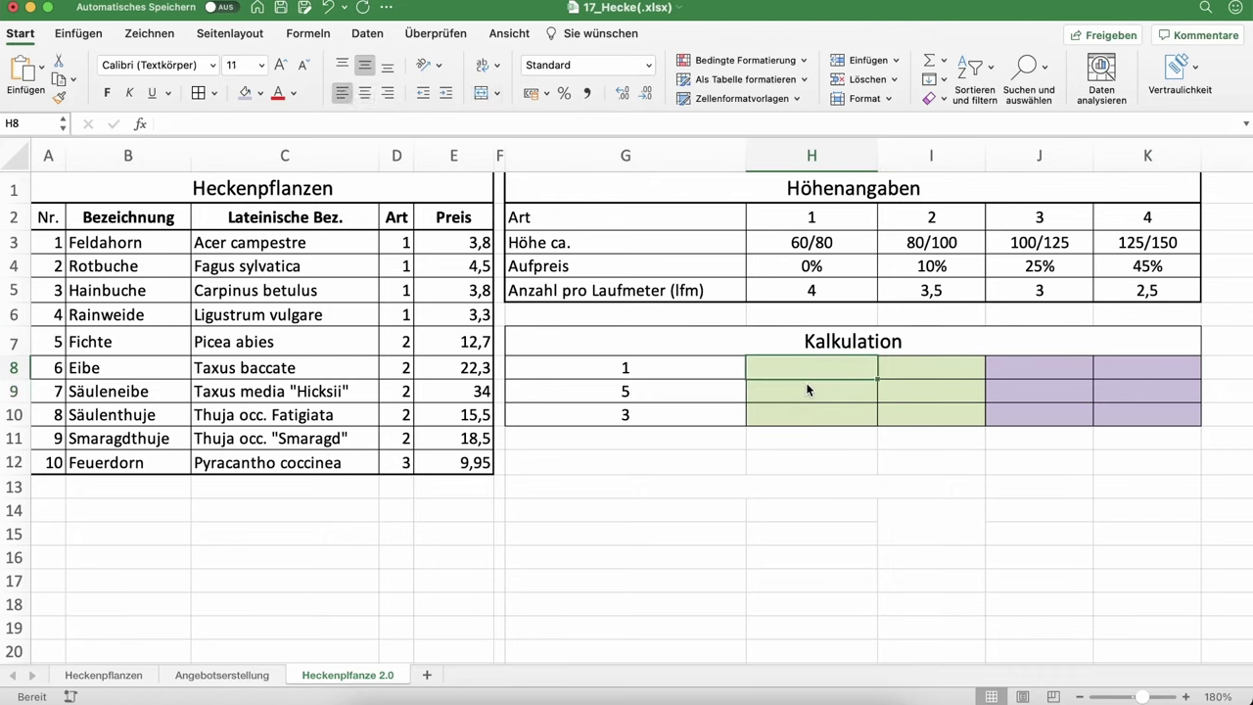
{"action": "type", "text": "=SVERWEIS("}
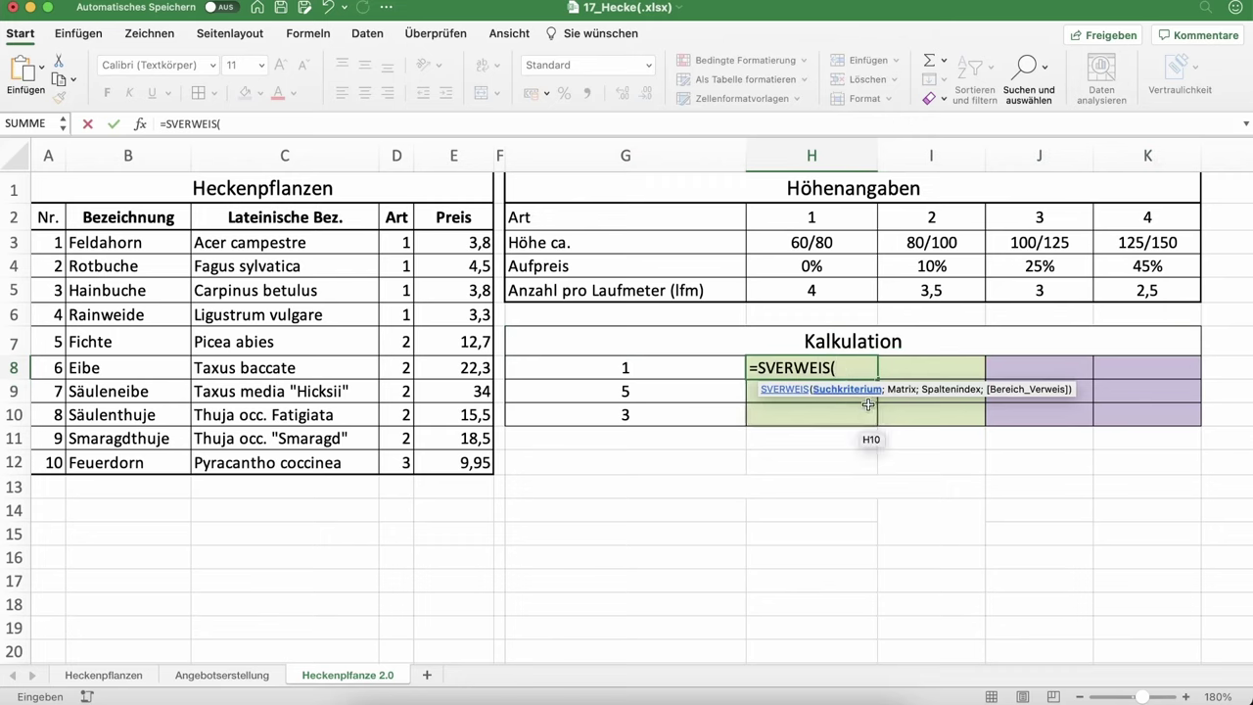
Step: Complete H8 as =SVERWEIS(G8;$A$3:$E$12;2;FALSCH) for an exact-match plant-name lookup
{"action": "left_click", "coordinate": [661, 368]}
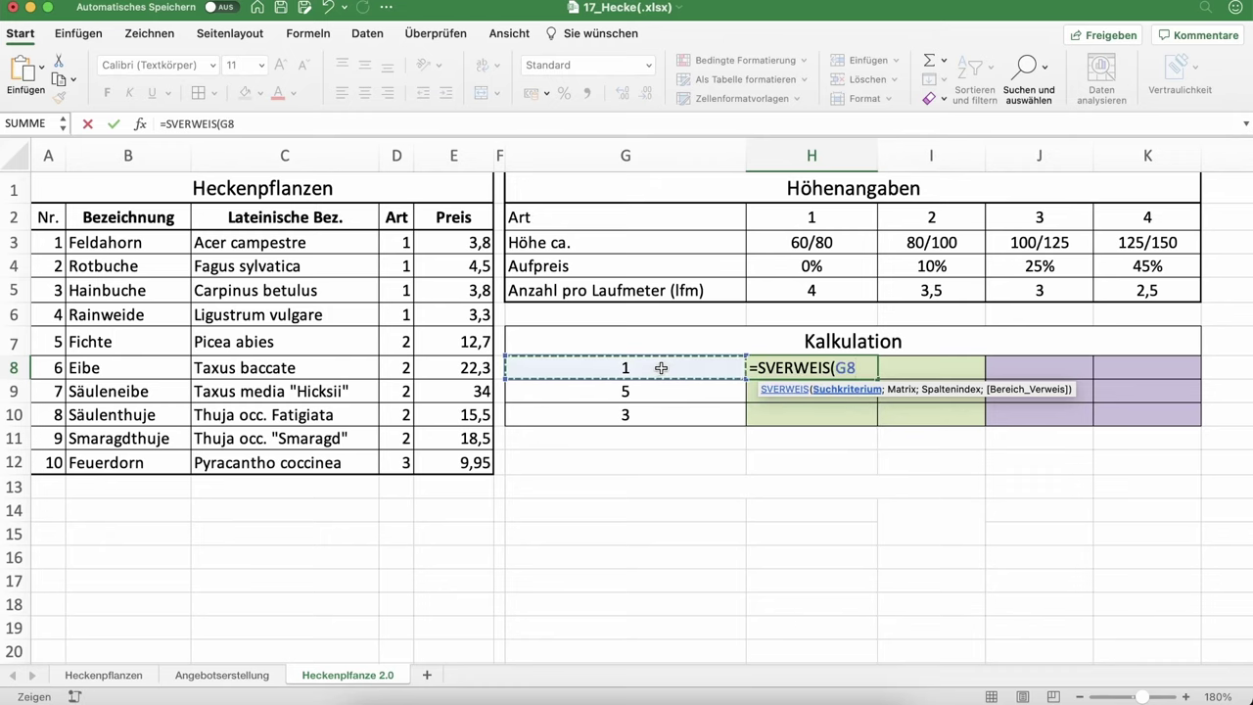
{"action": "type", "text": ";"}
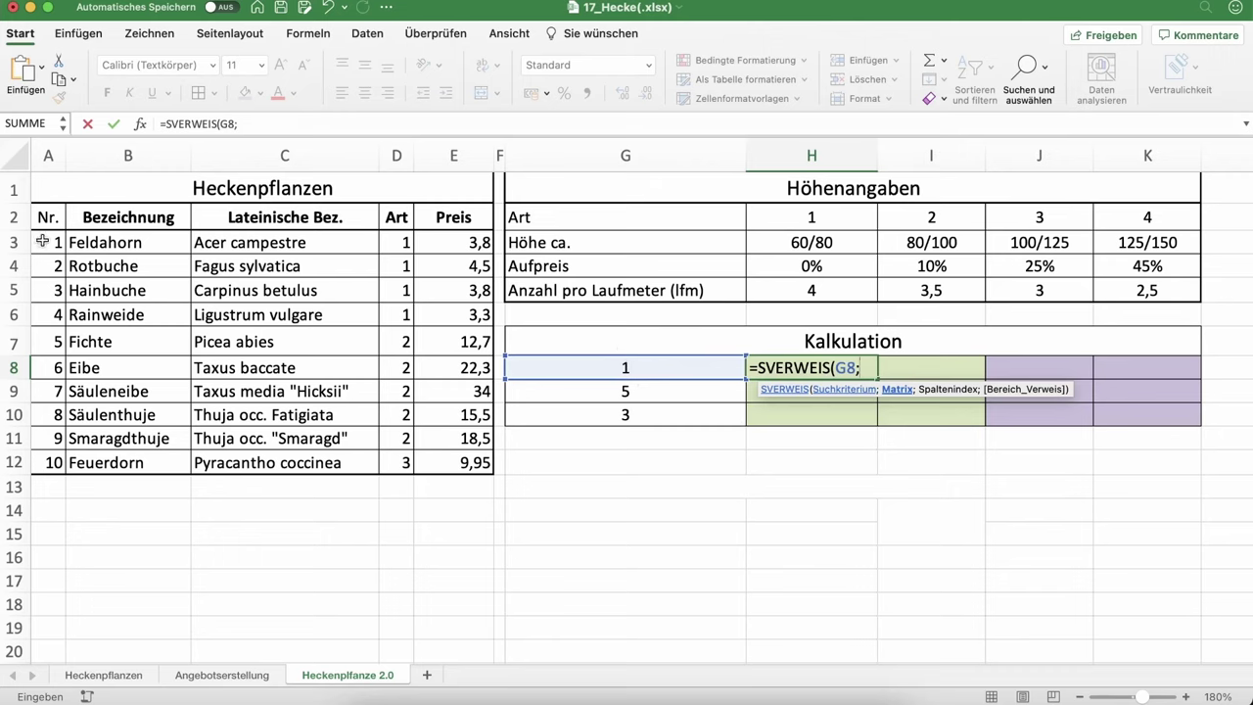
{"action": "mouse_move", "coordinate": [43, 241]}
{"action": "left_mouse_down"}
{"action": "mouse_move", "coordinate": [480, 292]}
{"action": "mouse_move", "coordinate": [453, 392]}
{"action": "mouse_move", "coordinate": [455, 449]}
{"action": "left_mouse_up"}
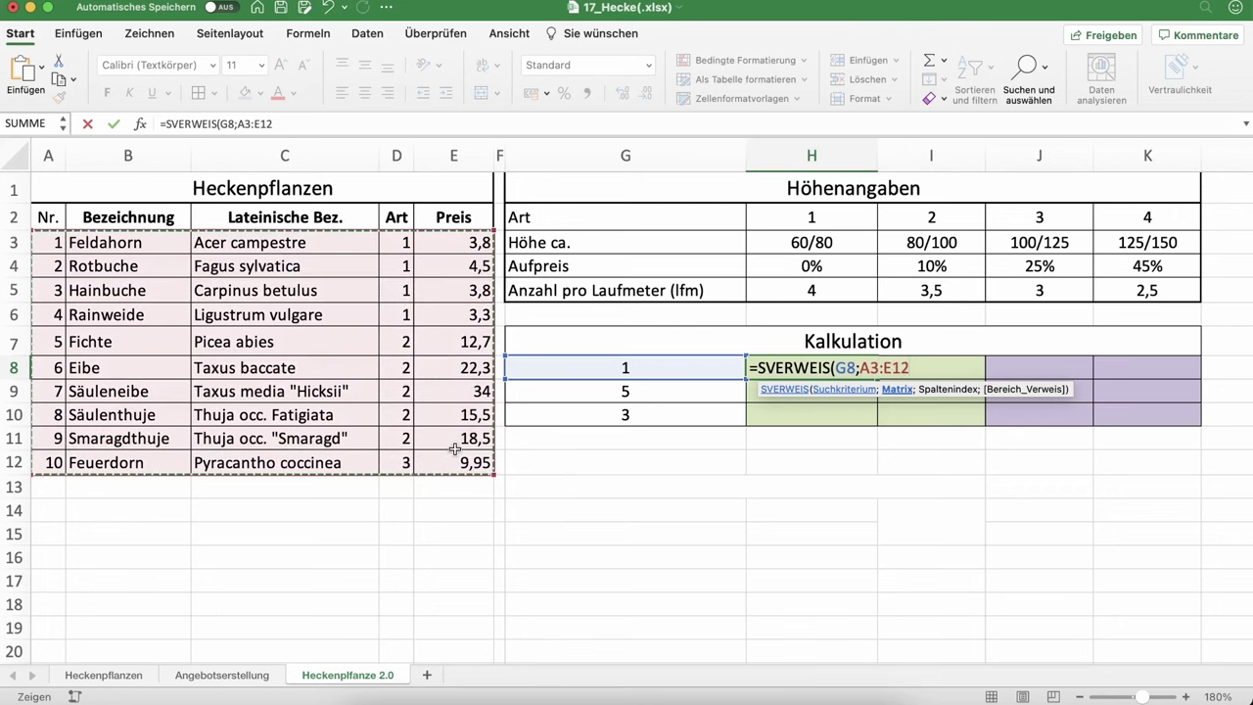
{"action": "key", "text": "F4"}
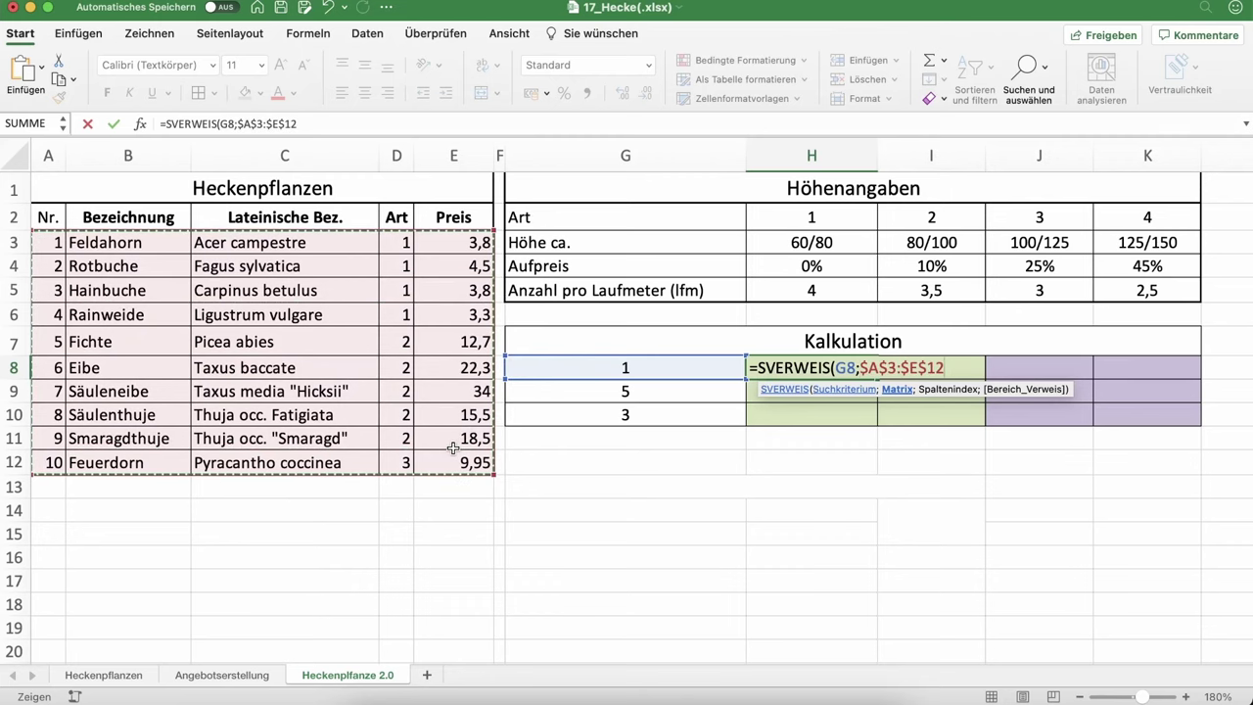
{"action": "type", "text": ";"}
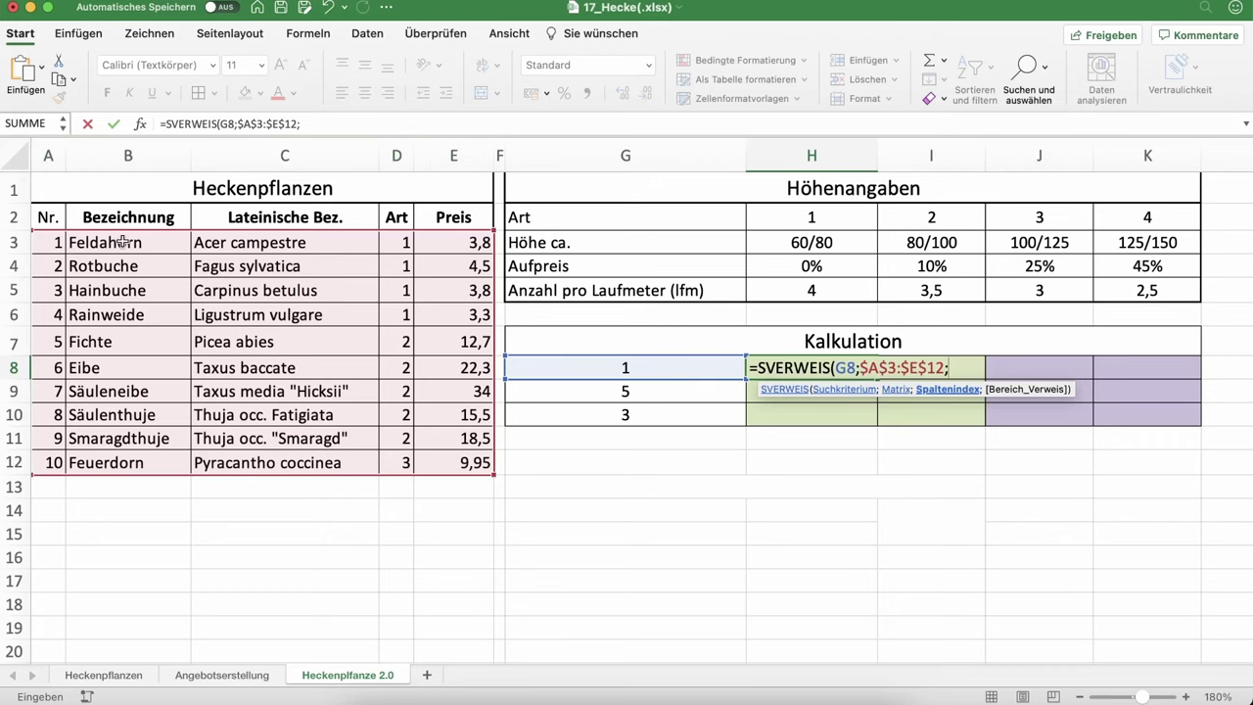
{"action": "type", "text": "2"}
{"action": "type", "text": ";"}
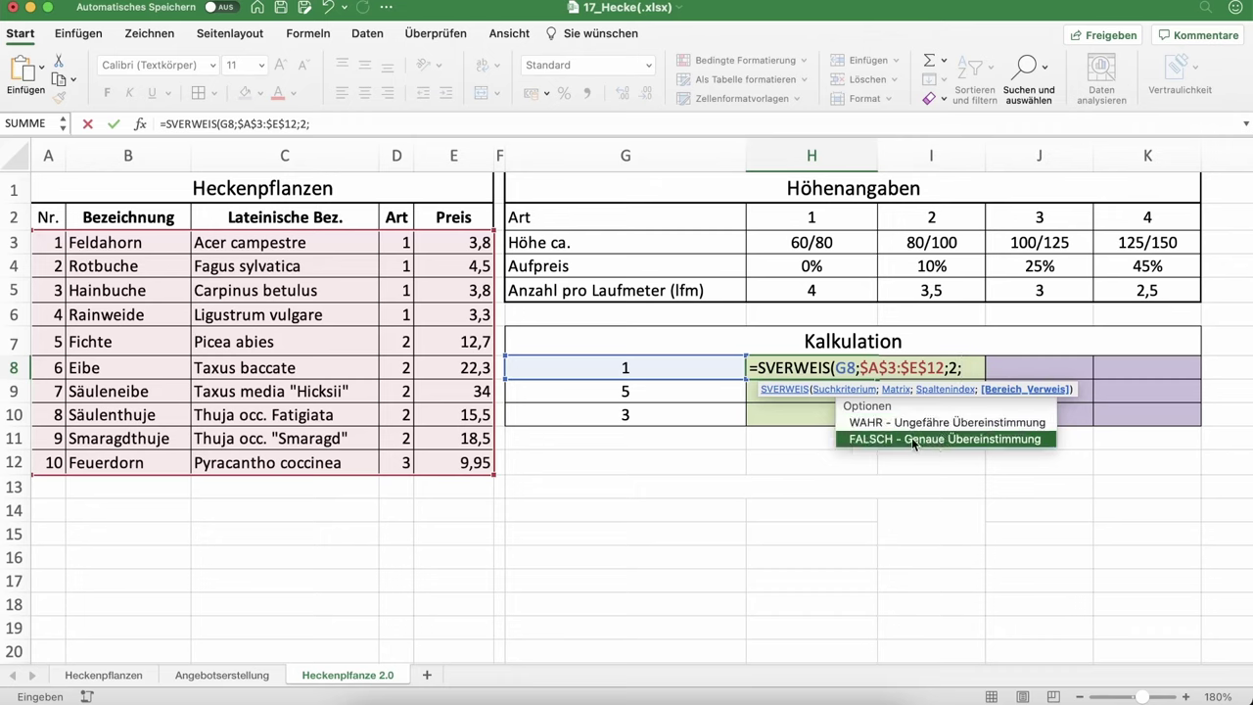
{"action": "double_click", "coordinate": [912, 438]}
Step: Confirm the H8 lookup and fill it down to H10, showing Feldahorn, Fichte, Hainbuche
{"action": "key", "text": "Return"}
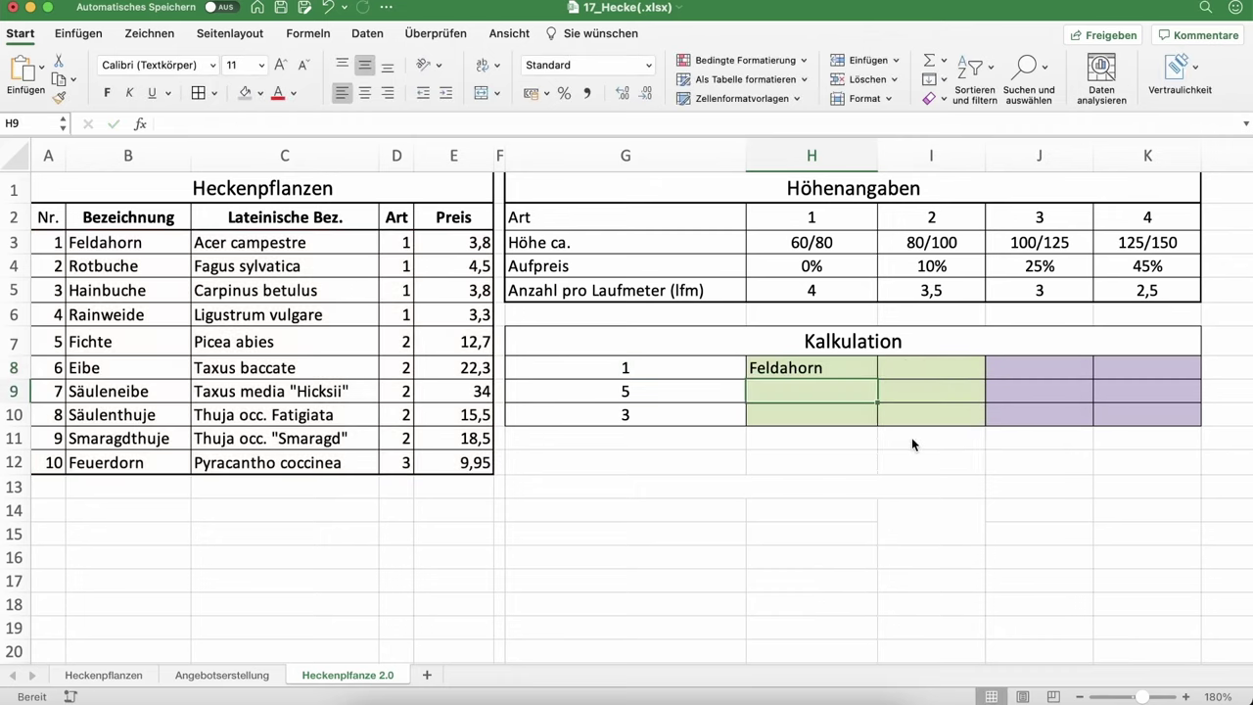
{"action": "left_click", "coordinate": [796, 367]}
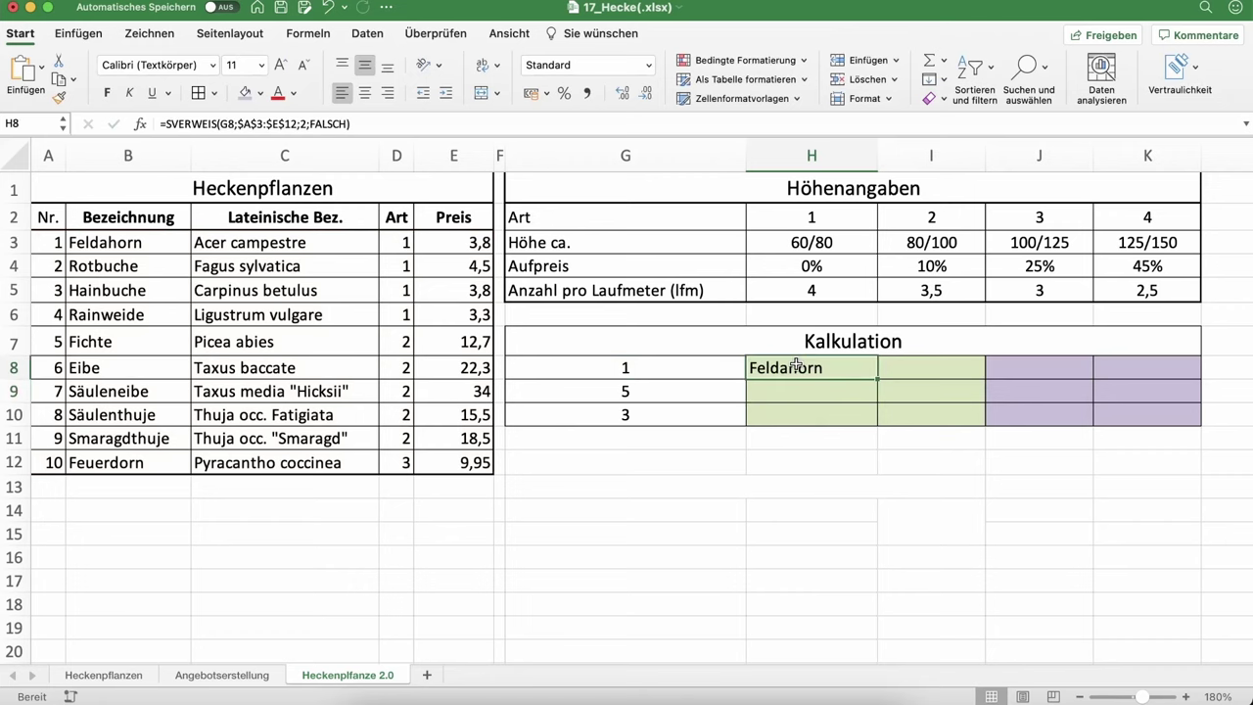
{"action": "double_click", "coordinate": [877, 380]}
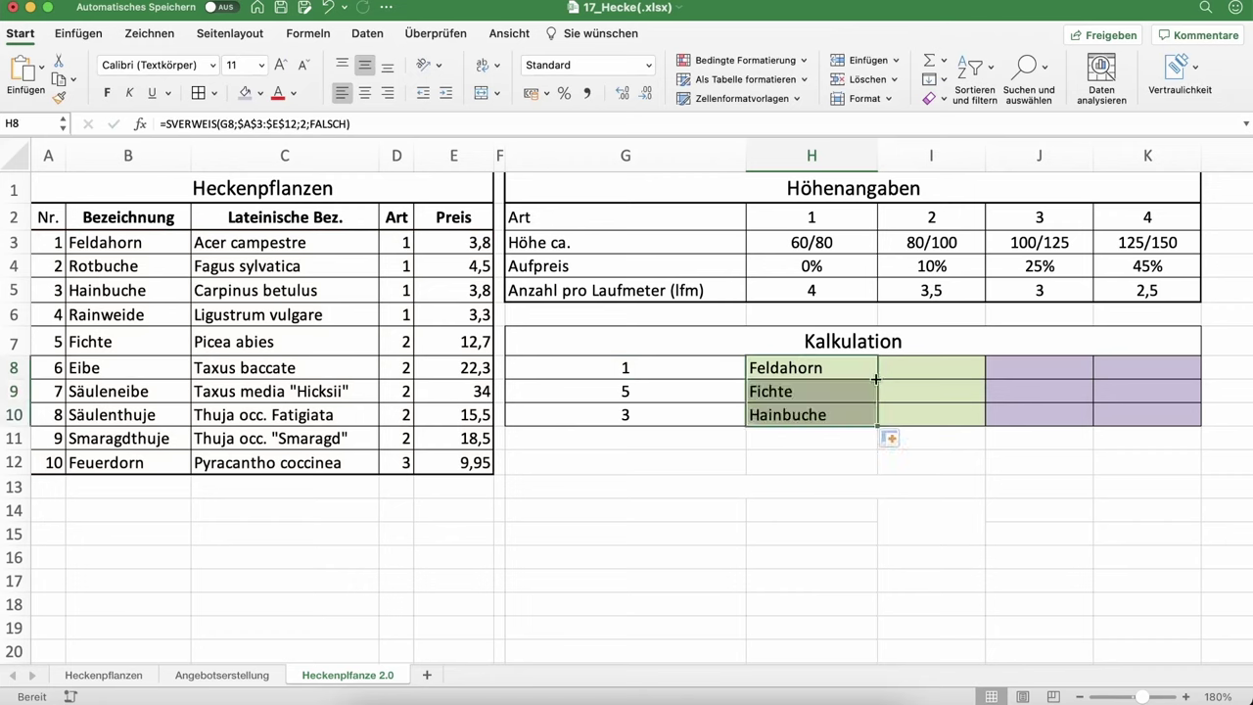
{"action": "left_click", "coordinate": [813, 457]}
Step: Test the name lookup by setting G9 to 7, then restore it to 5
{"action": "left_click", "coordinate": [683, 394]}
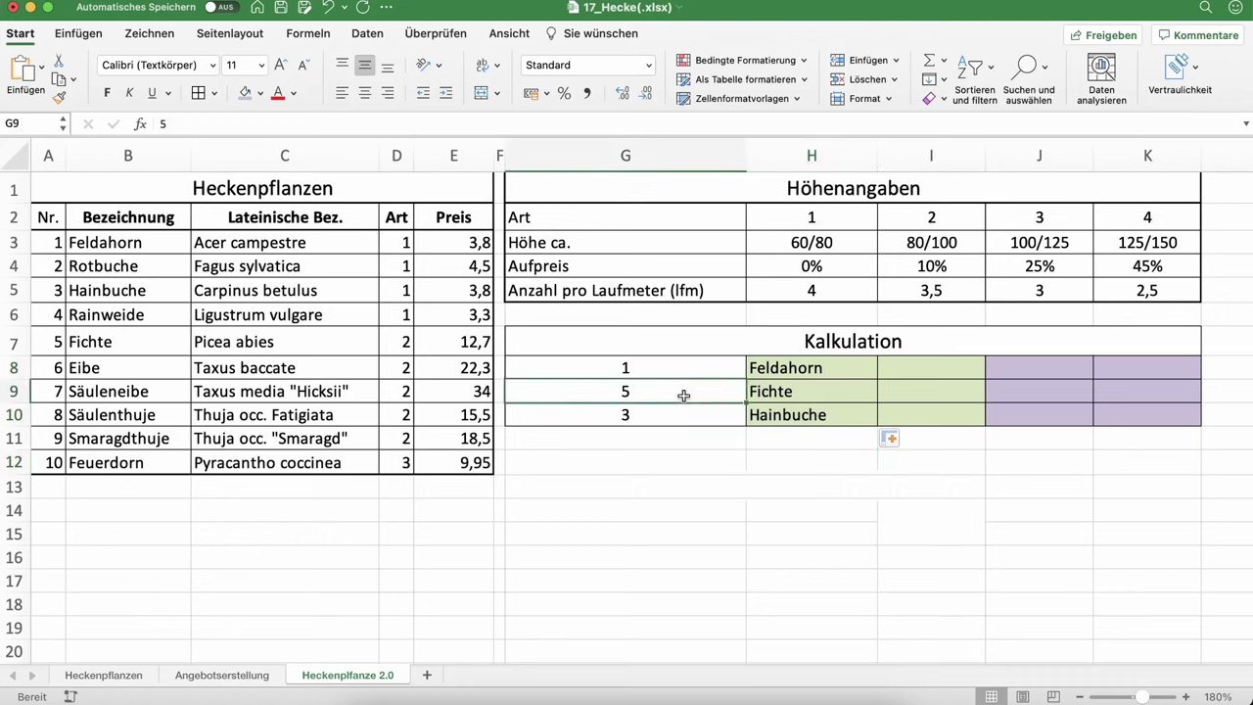
{"action": "type", "text": "7"}
{"action": "key", "text": "Return"}
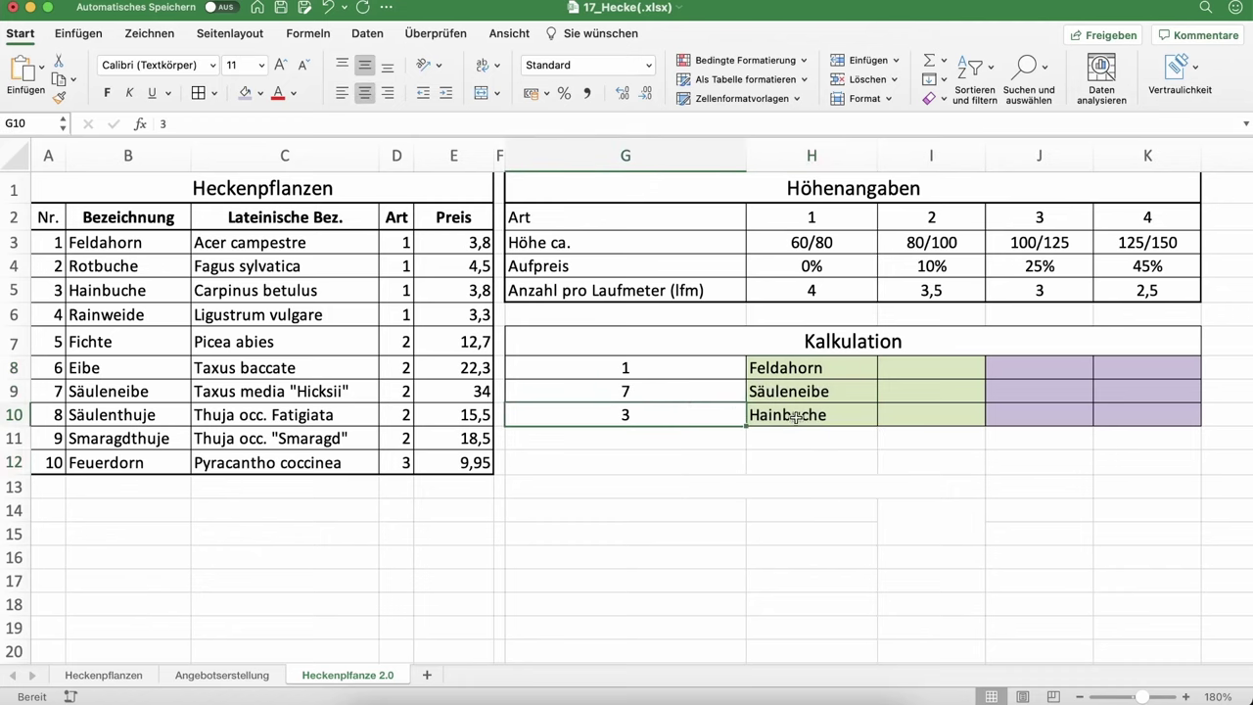
{"action": "left_click", "coordinate": [609, 396]}
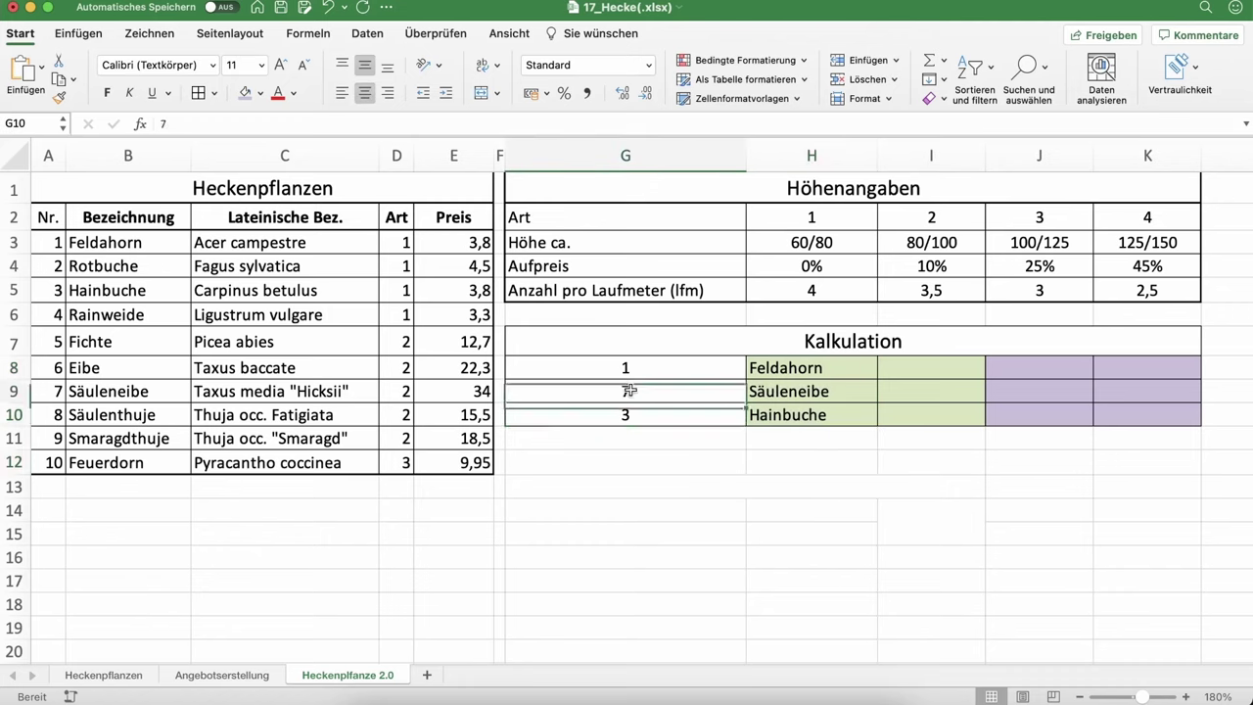
{"action": "type", "text": "5"}
{"action": "key", "text": "Return"}
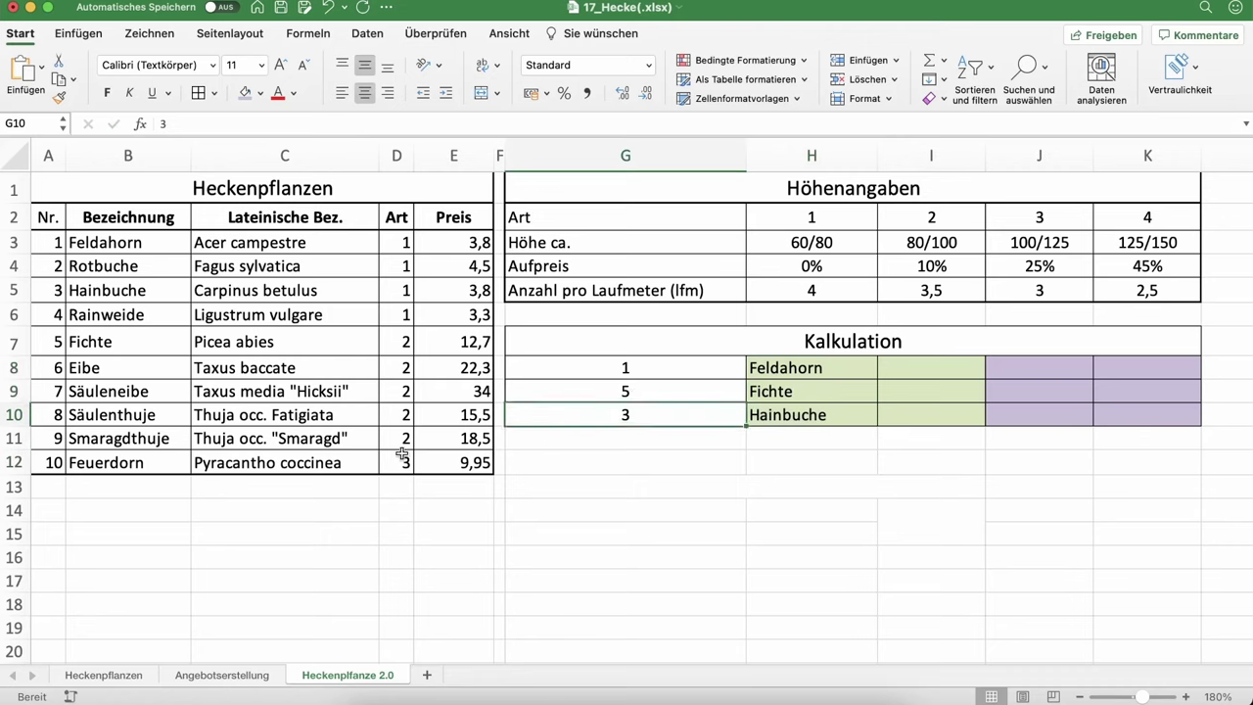
{"action": "left_click", "coordinate": [816, 367]}
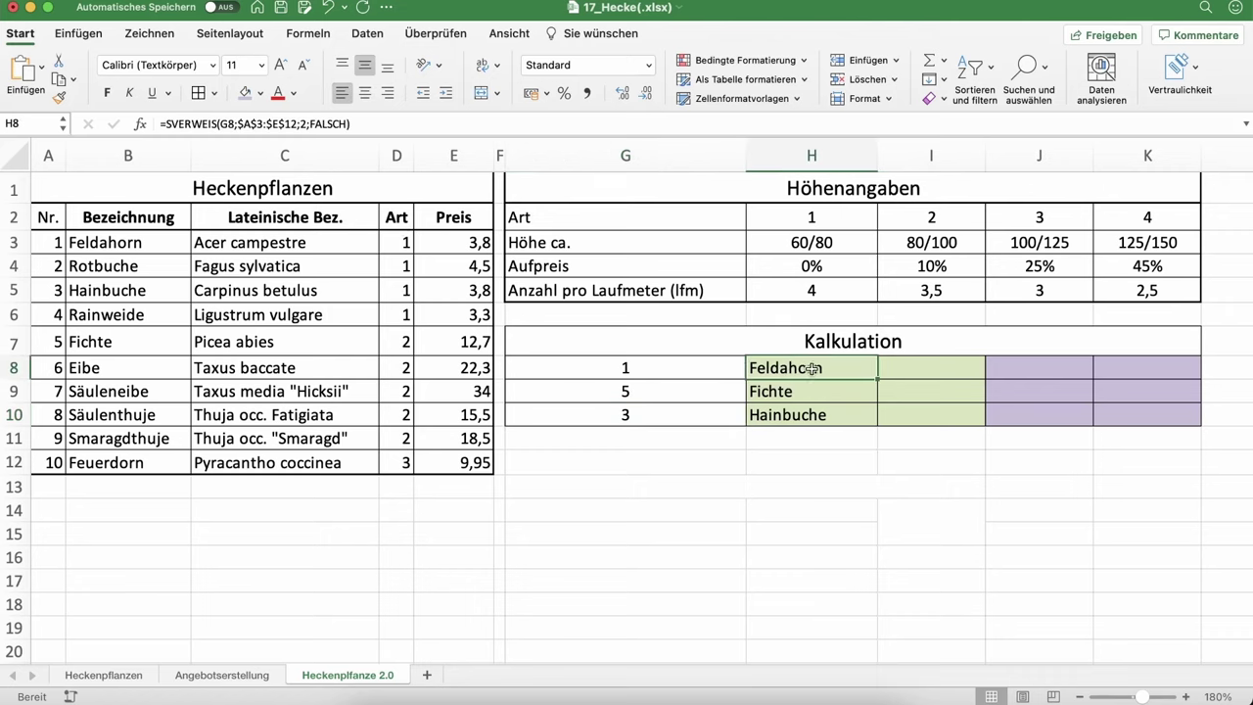
{"action": "left_click", "coordinate": [942, 368]}
Step: Enter =SVERWEIS(H8;$A$3:$E$12;4;FALSCH) in I8 to look up the plant's data
{"action": "type", "text": "="}
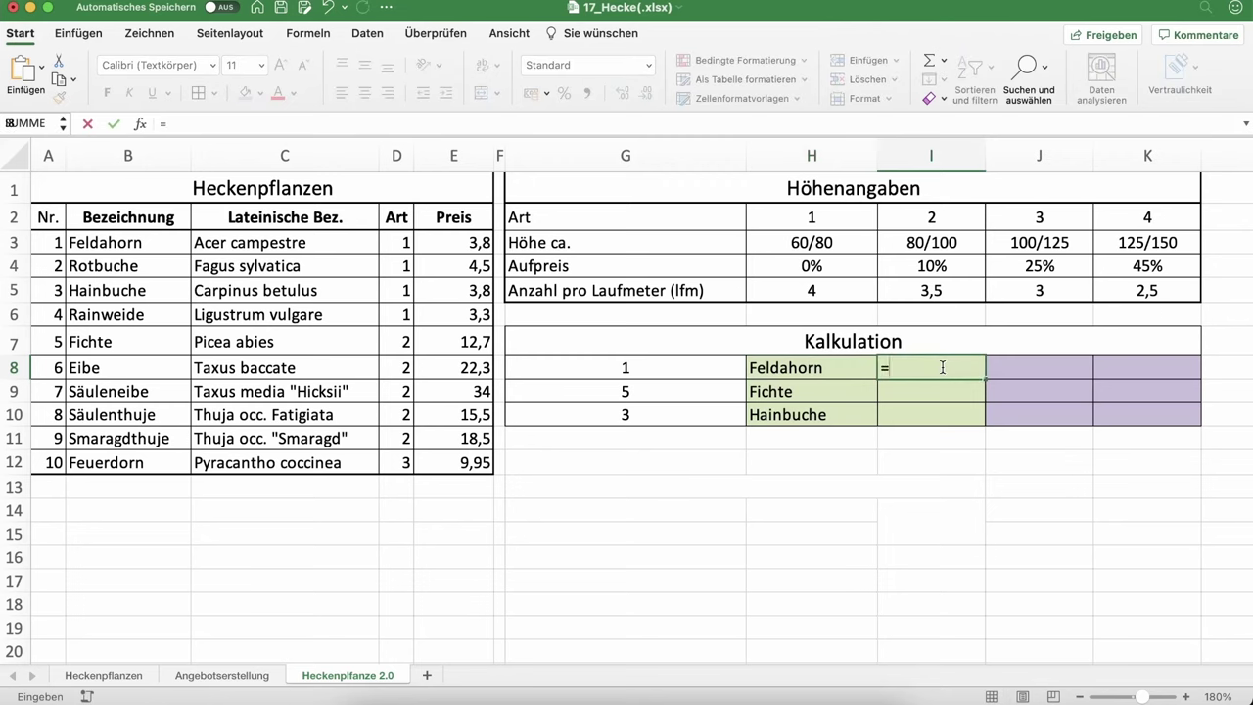
{"action": "type", "text": "SVERWEIS("}
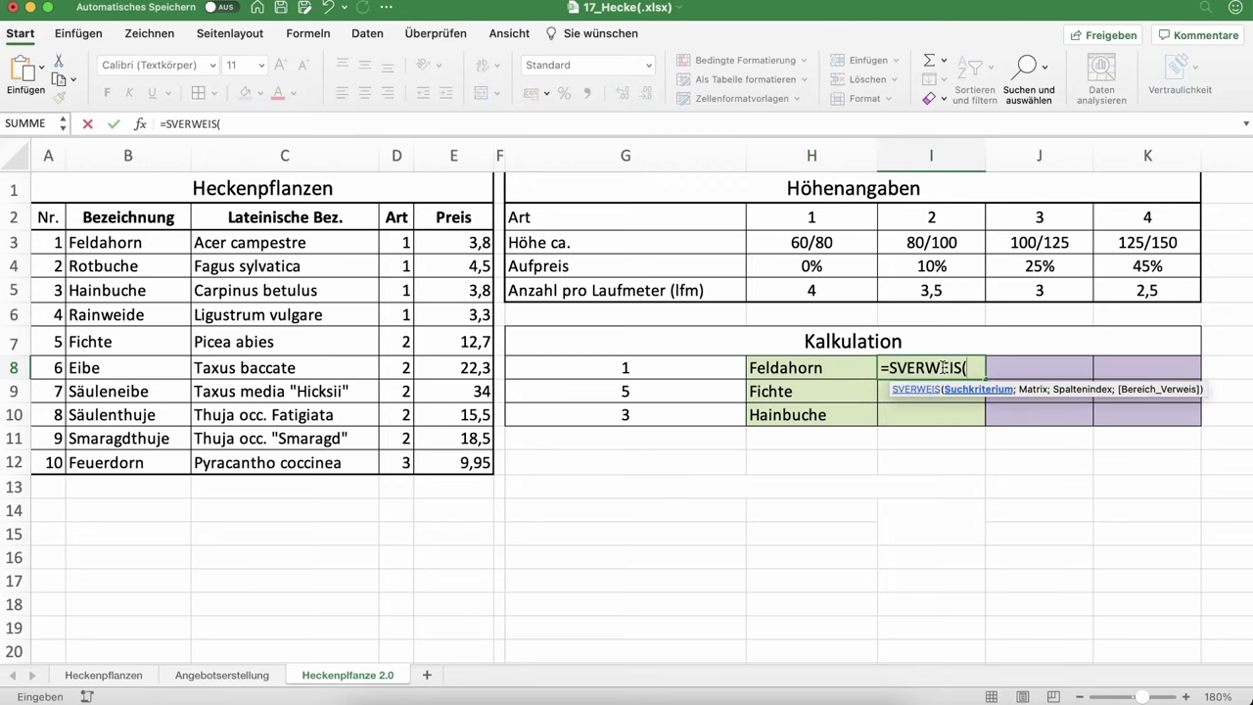
{"action": "left_click", "coordinate": [813, 368]}
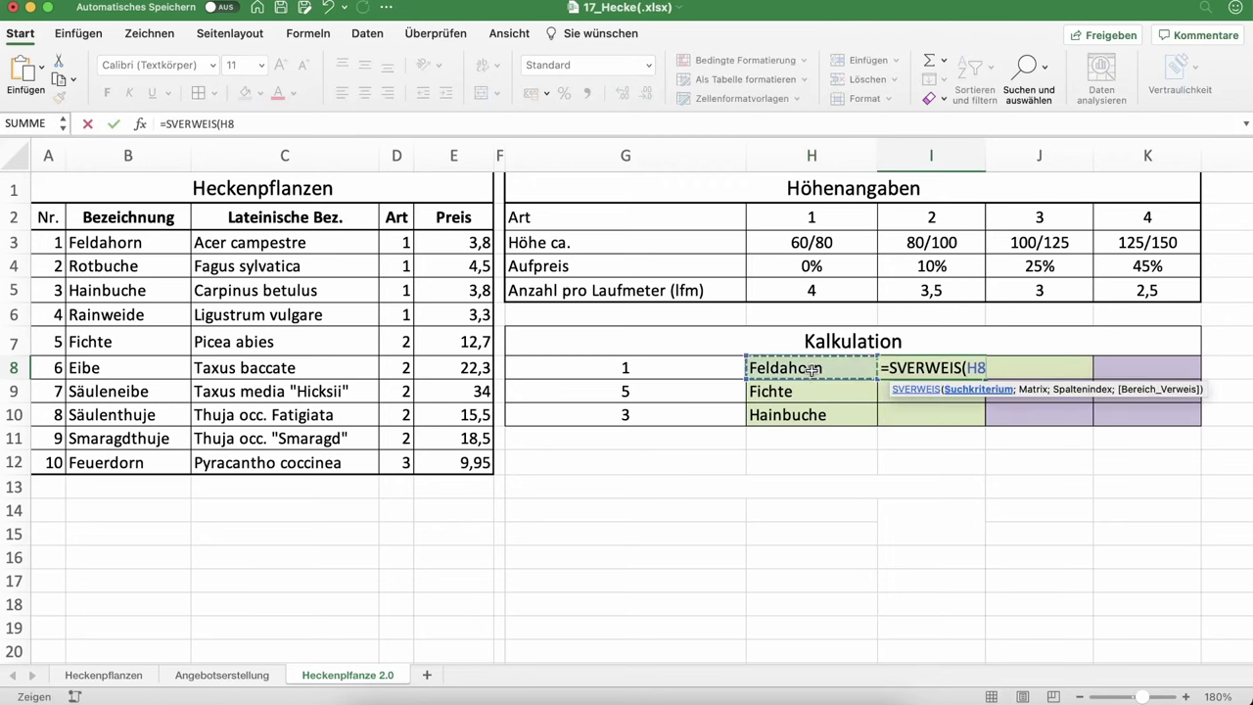
{"action": "type", "text": ";"}
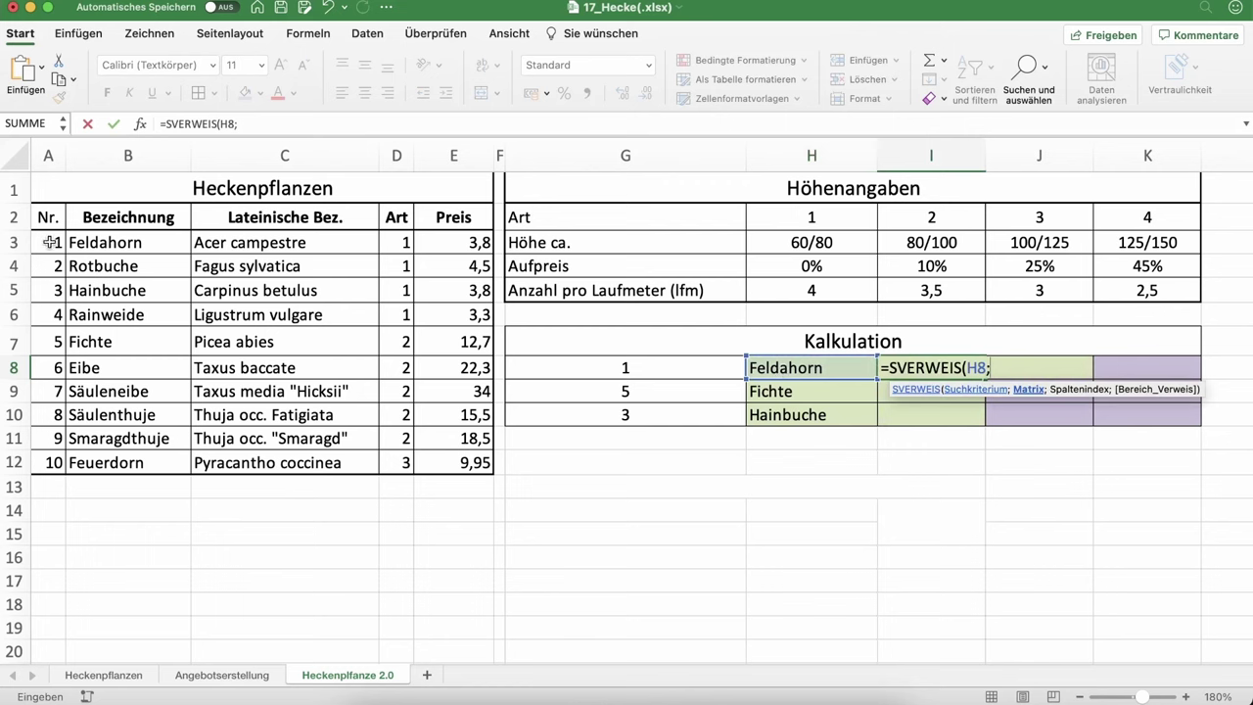
{"action": "left_click_drag", "start_coordinate": [49, 242], "coordinate": [456, 460]}
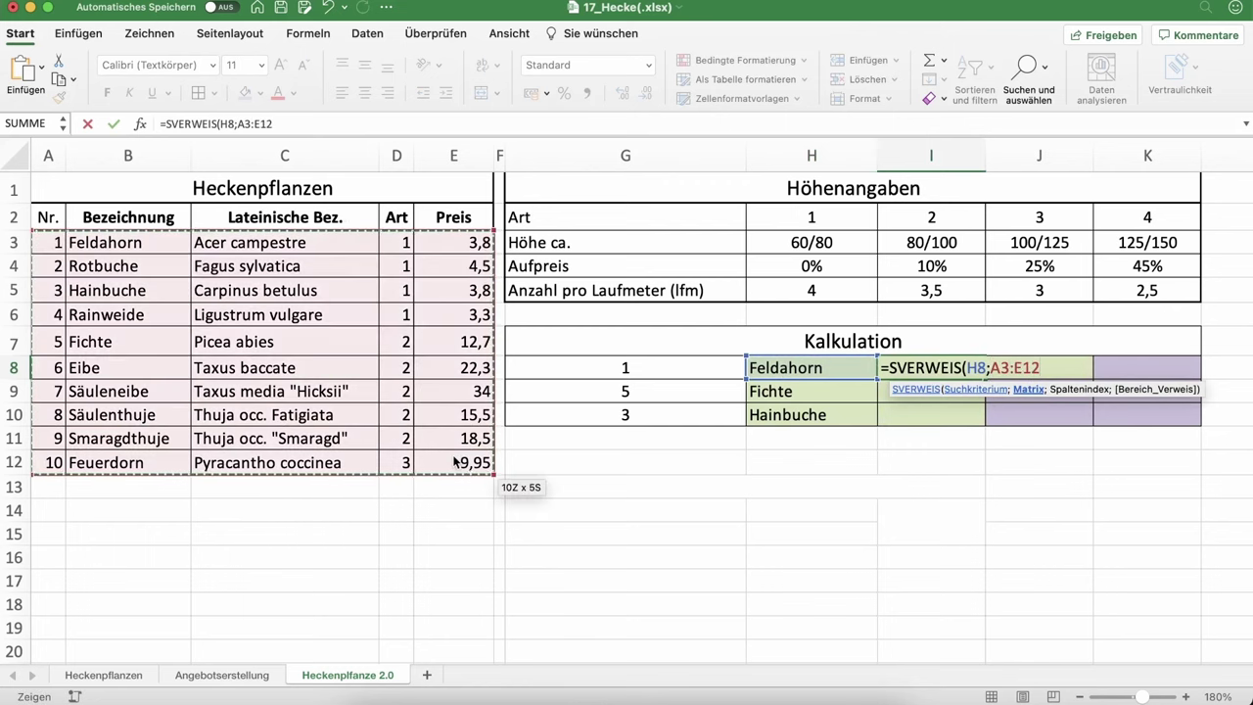
{"action": "key", "text": "F4"}
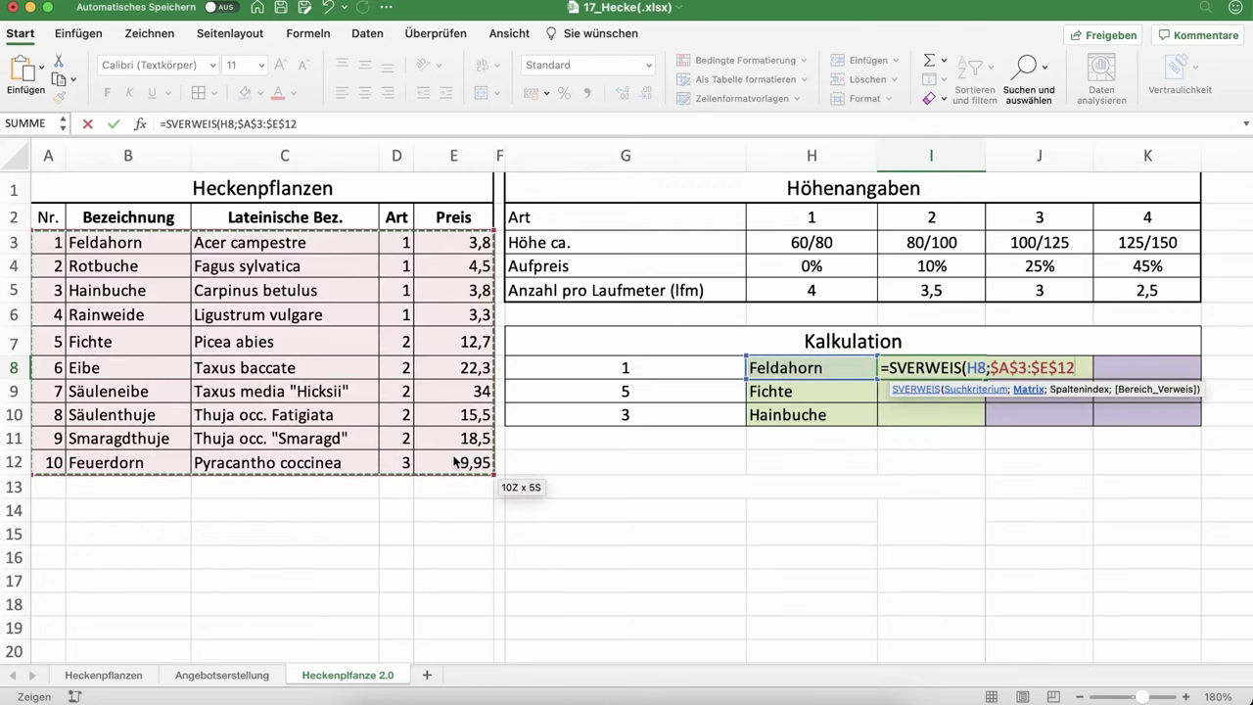
{"action": "type", "text": ";"}
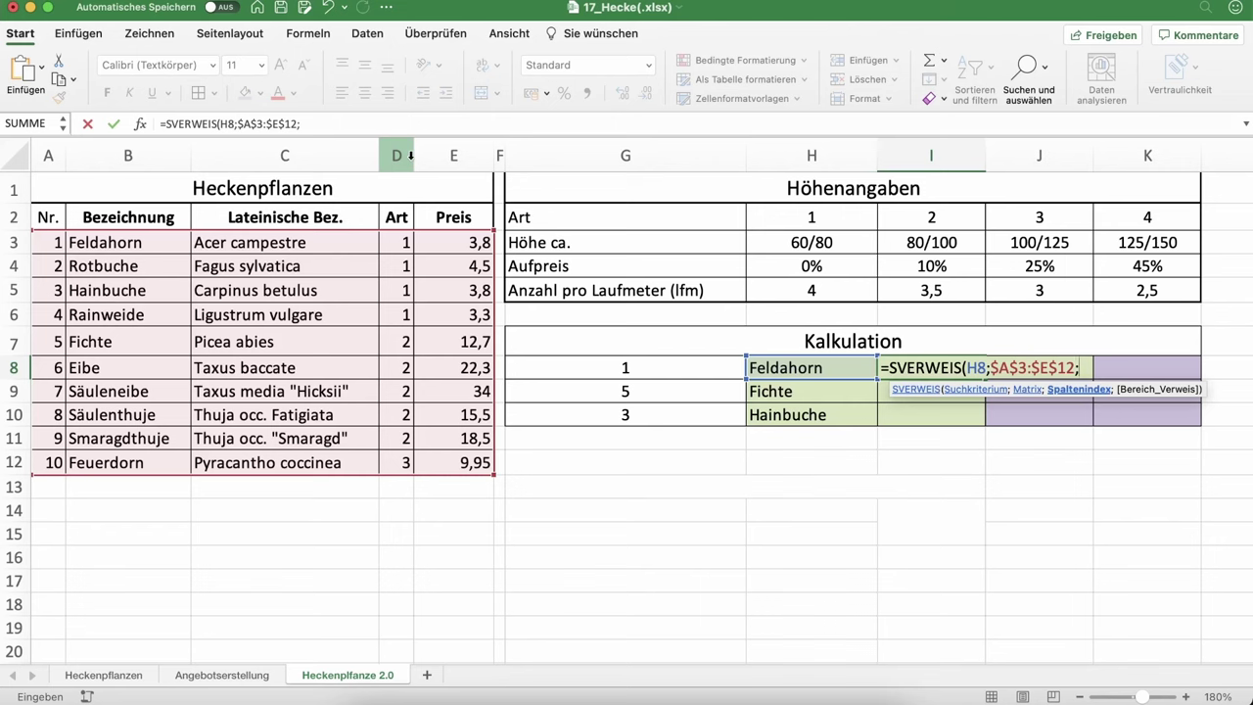
{"action": "type", "text": "4;FALSCH"}
{"action": "key", "text": "Return"}
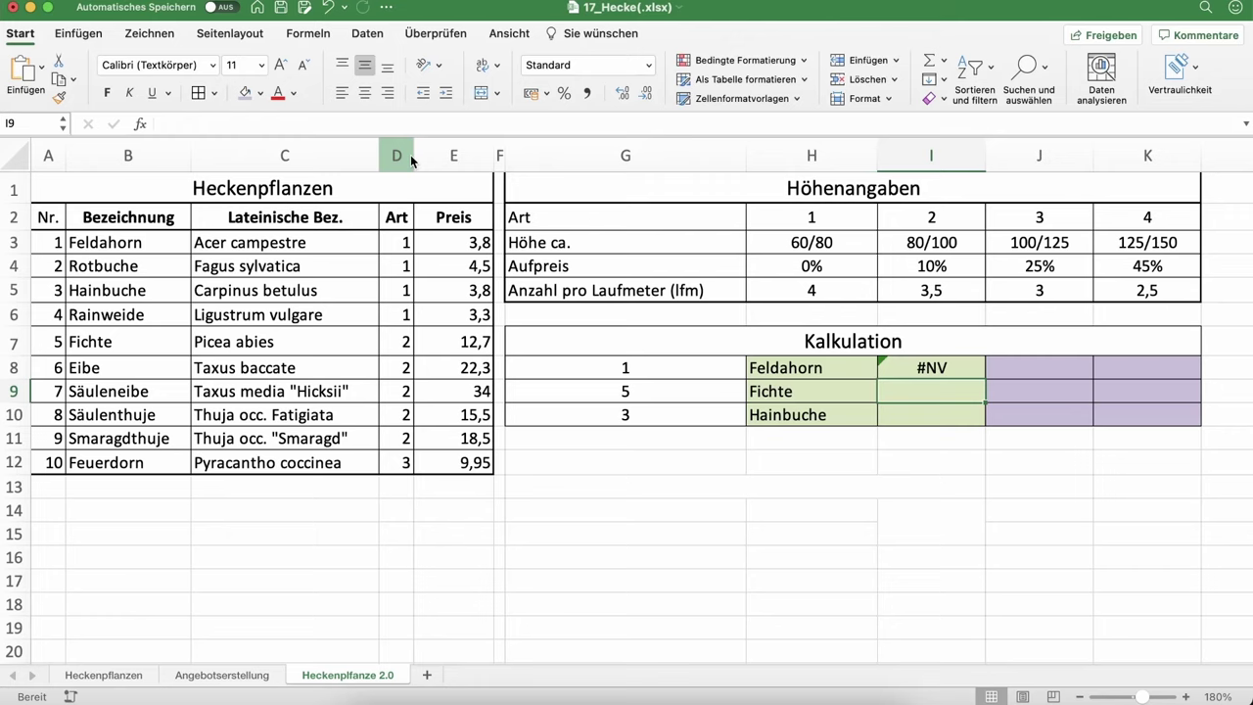
Step: Change I8's lookup range start from $A$3 to $B$3 so it returns 3,8
{"action": "left_click", "coordinate": [922, 369]}
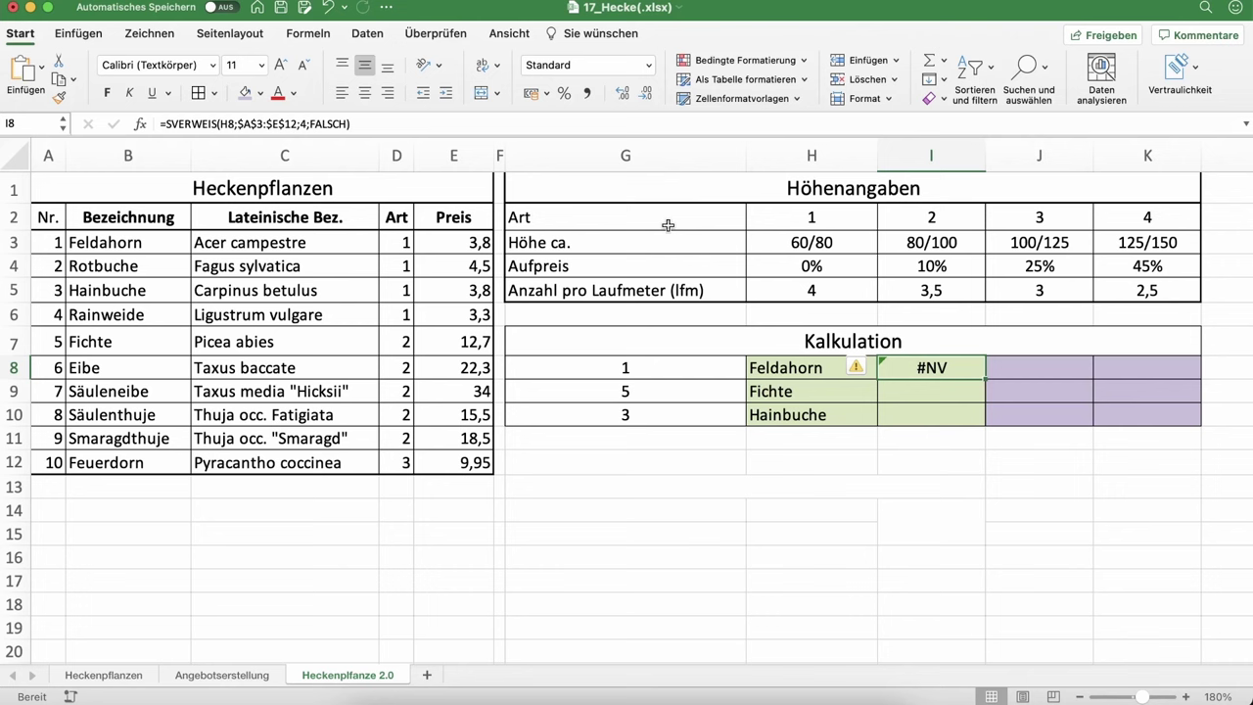
{"action": "left_click", "coordinate": [241, 124]}
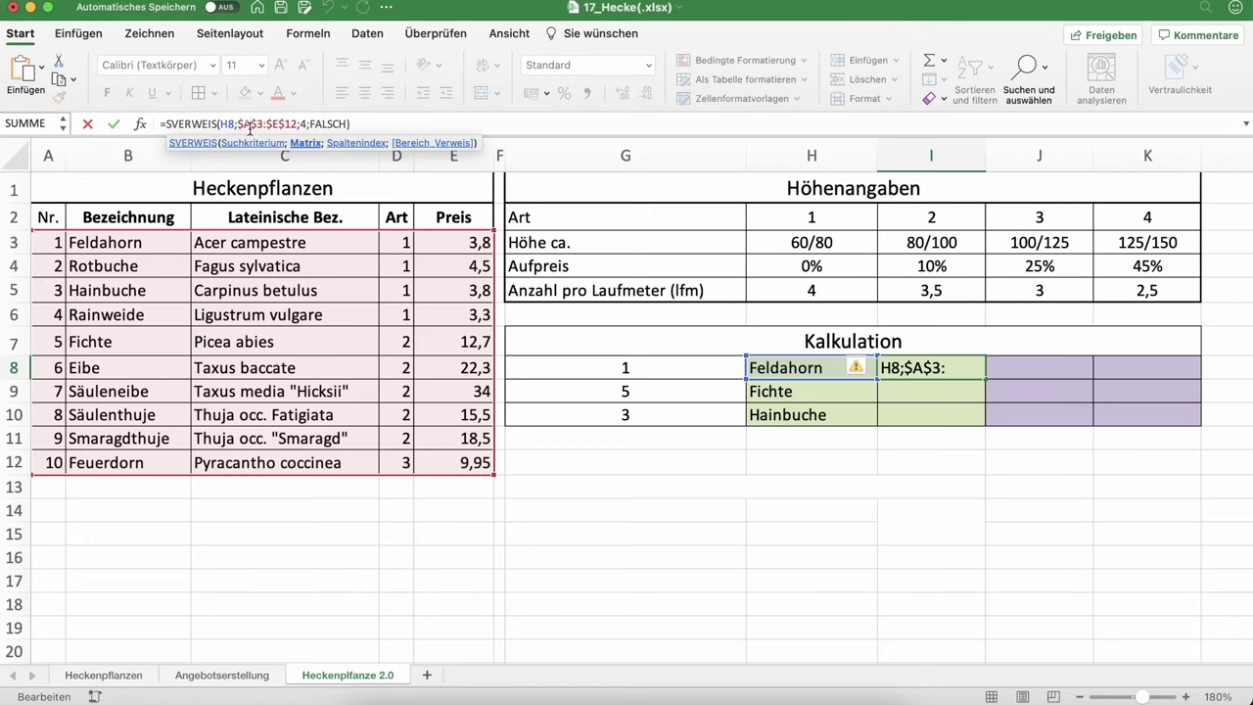
{"action": "key", "text": "BackSpace"}
{"action": "type", "text": "B"}
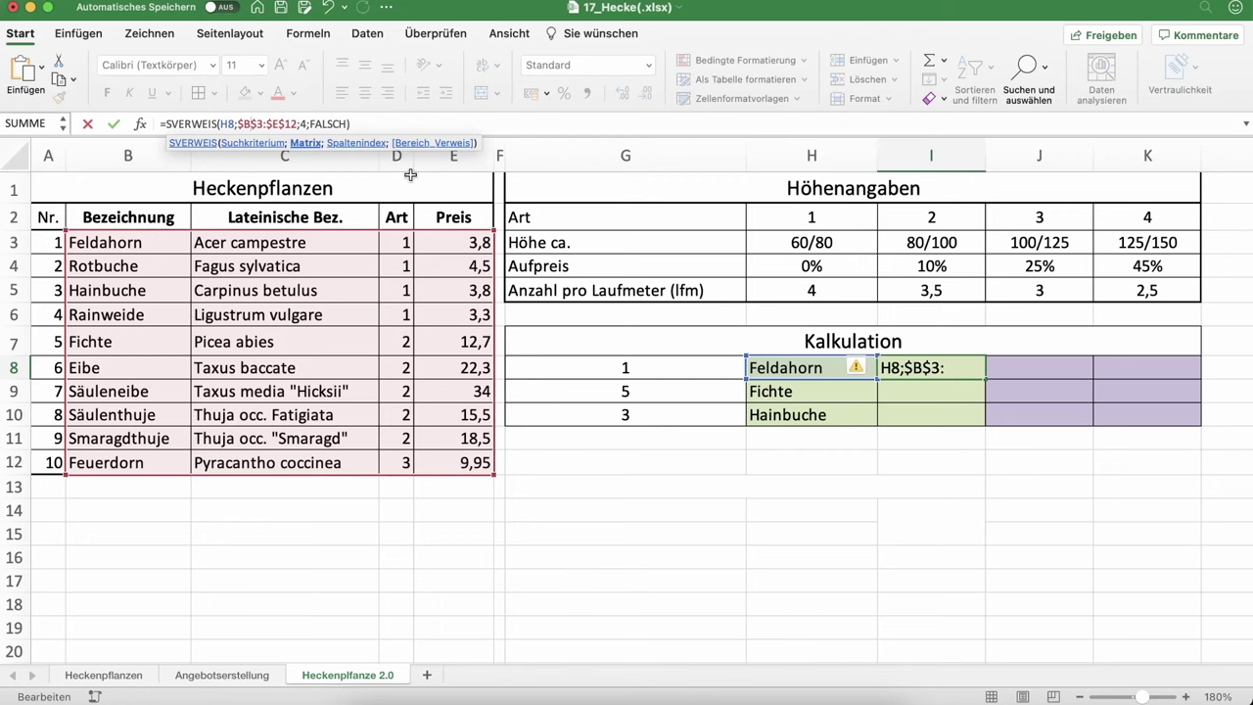
{"action": "key", "text": "Return"}
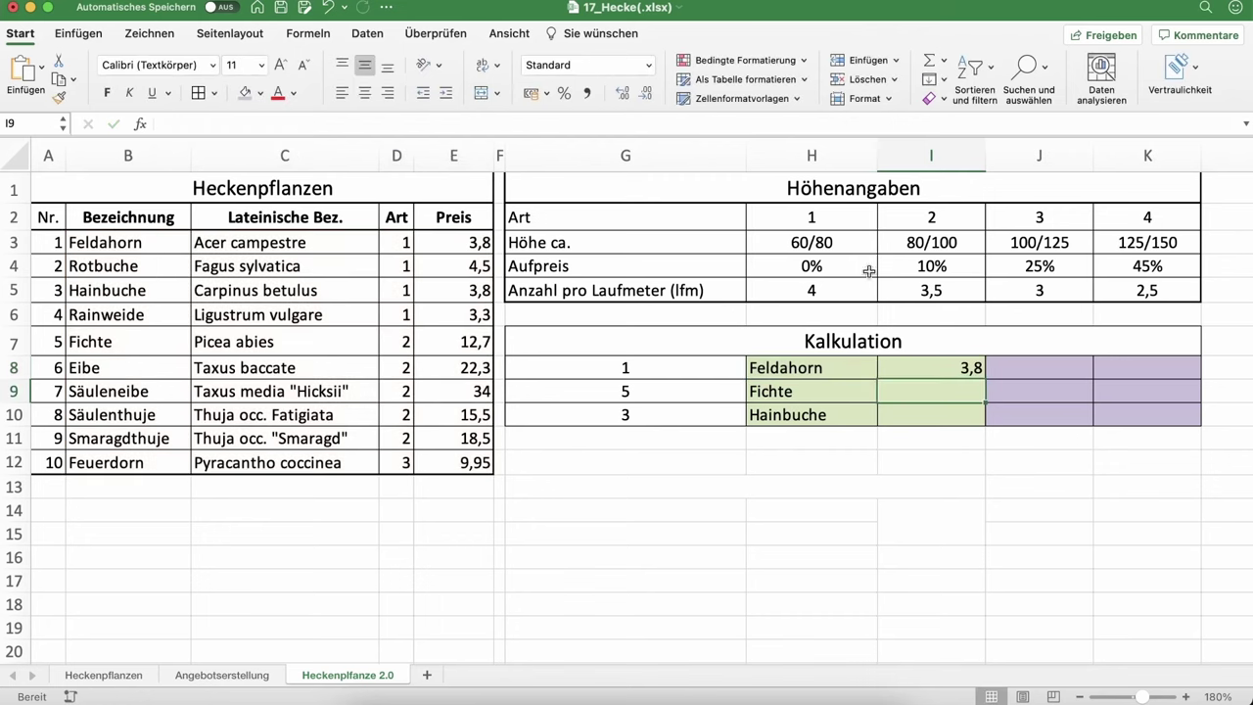
Step: Change I8's column index to 3 so it returns the plant's Art
{"action": "left_click", "coordinate": [950, 368]}
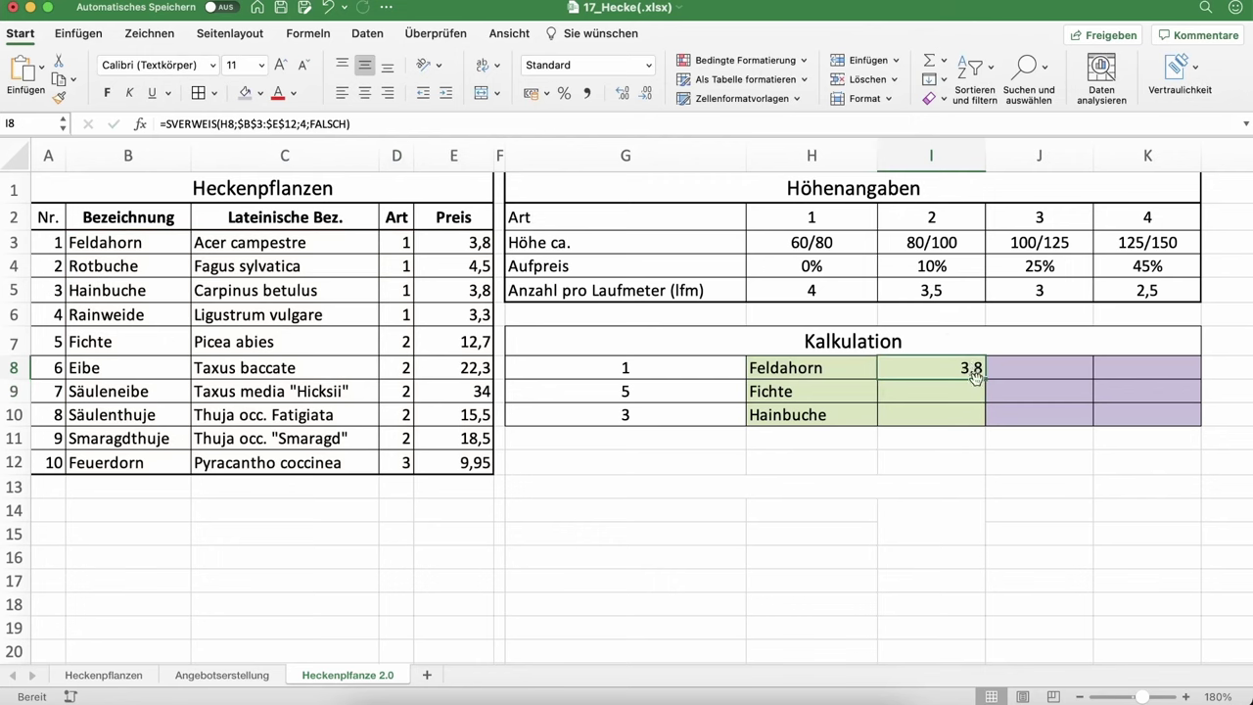
{"action": "left_click", "coordinate": [220, 124]}
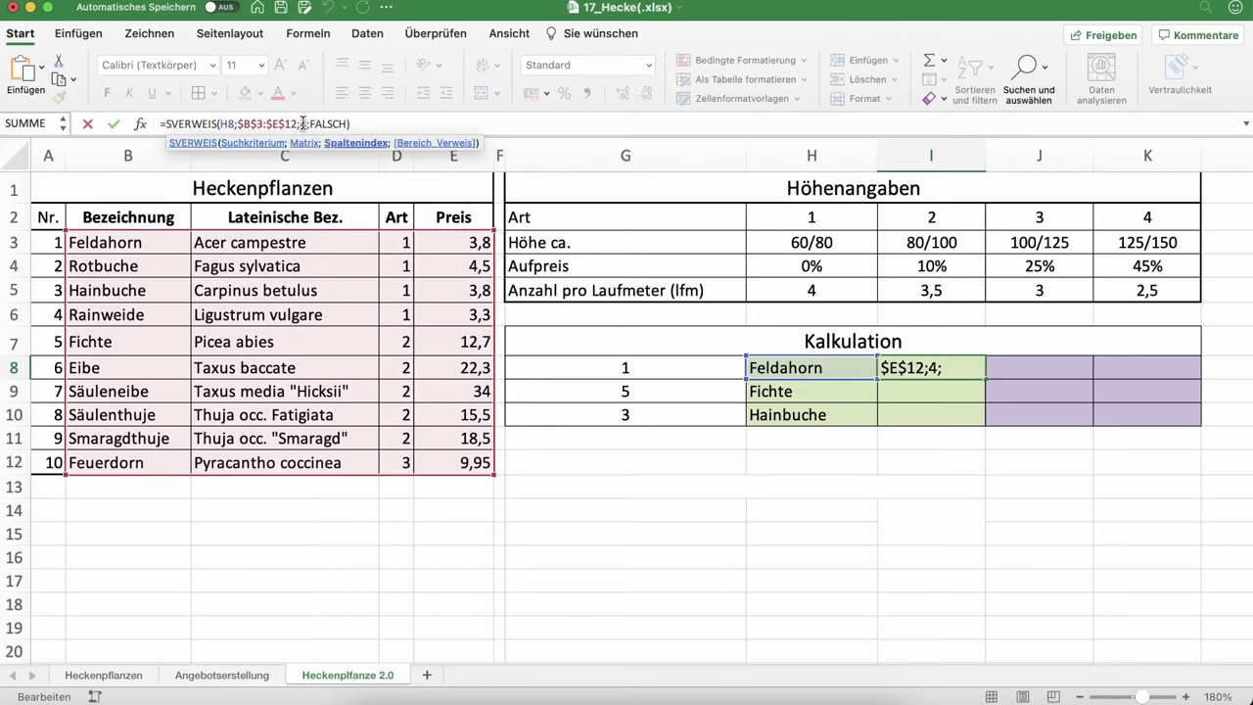
{"action": "type", "text": "3"}
{"action": "key", "text": "Return"}
Step: Copy the I8 lookup down to I10, giving Art values 1, 2 and 1
{"action": "left_click", "coordinate": [954, 364]}
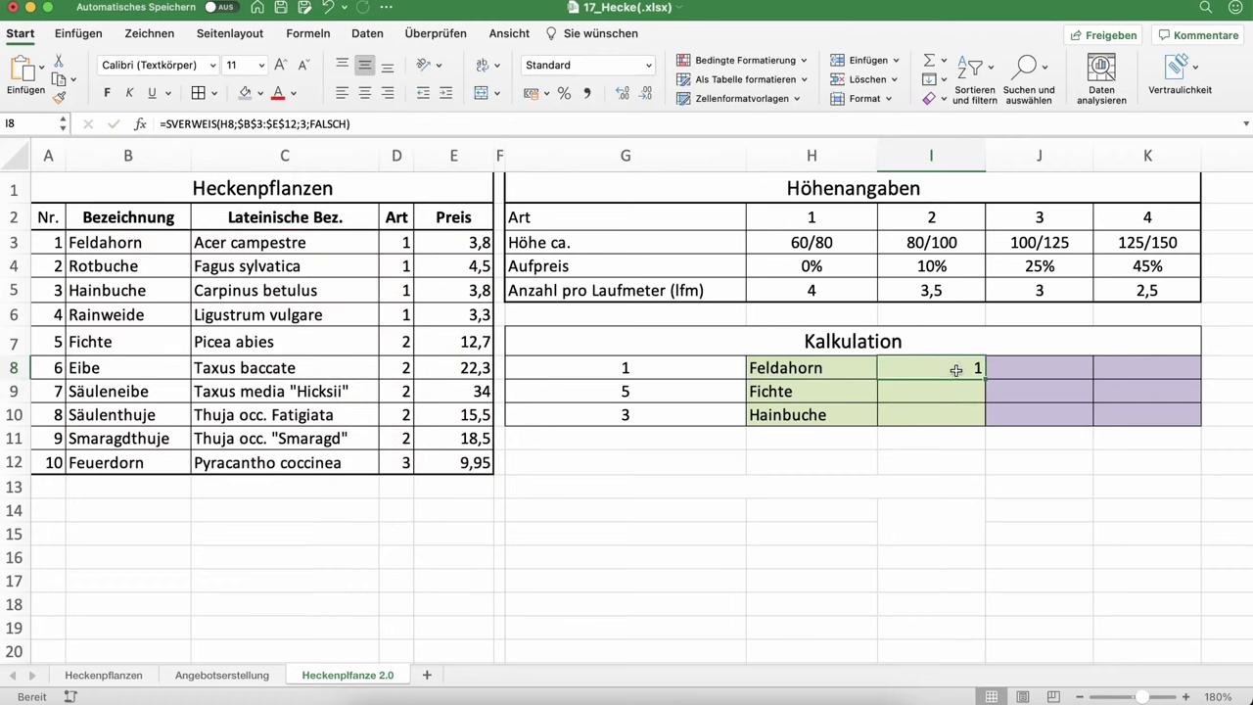
{"action": "left_click_drag", "start_coordinate": [982, 379], "coordinate": [979, 423]}
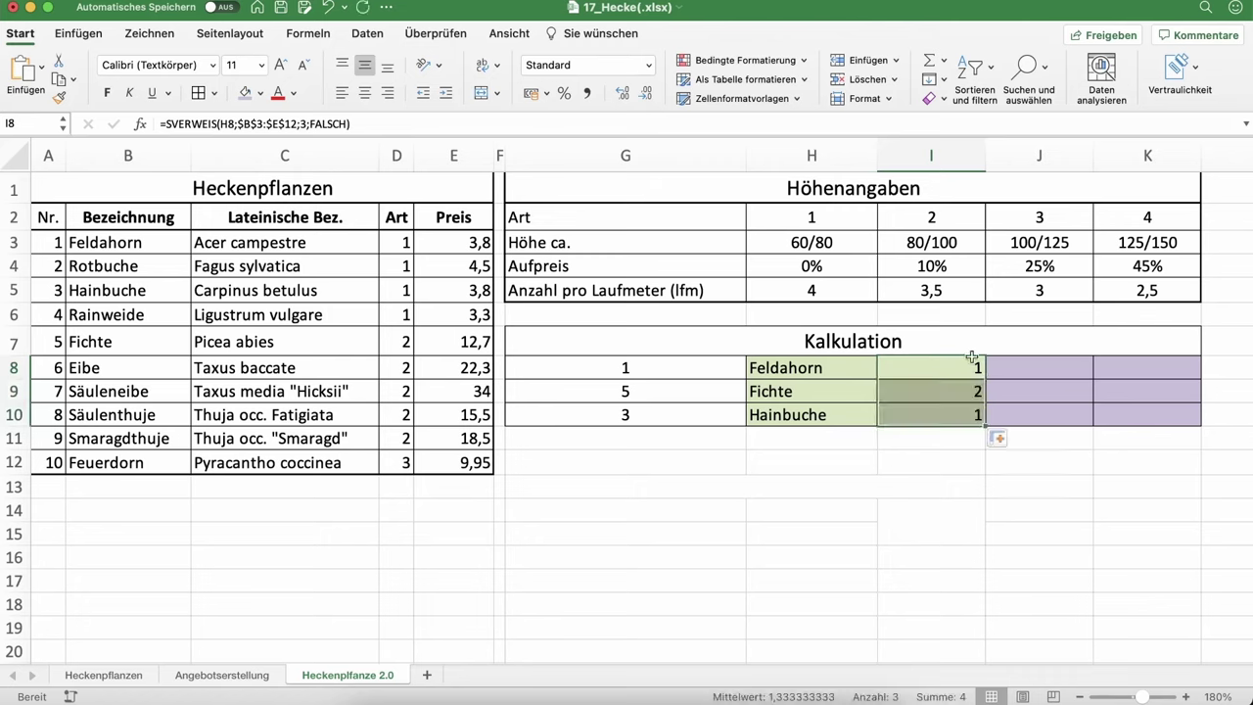
{"action": "left_click", "coordinate": [964, 457]}
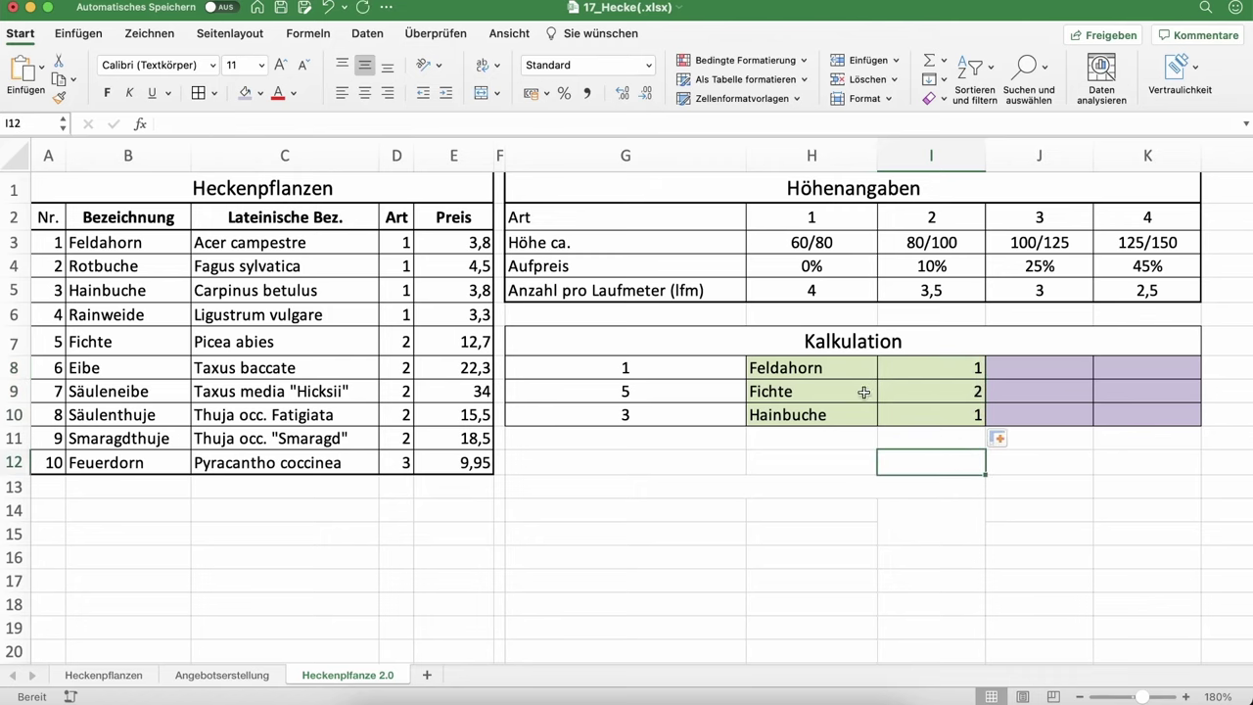
{"action": "left_click", "coordinate": [834, 370]}
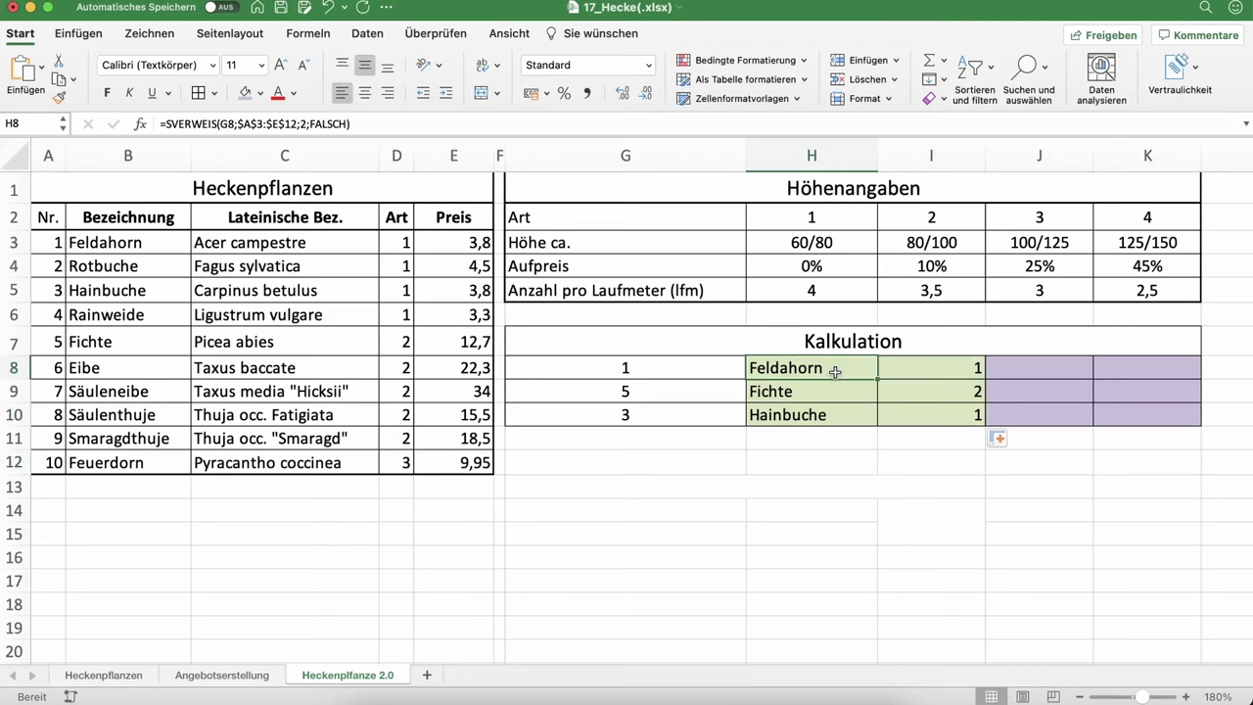
Step: Review the plant names in column B and H8's lookup formula without changing it
{"action": "left_click", "coordinate": [137, 243]}
{"action": "left_click", "coordinate": [137, 267]}
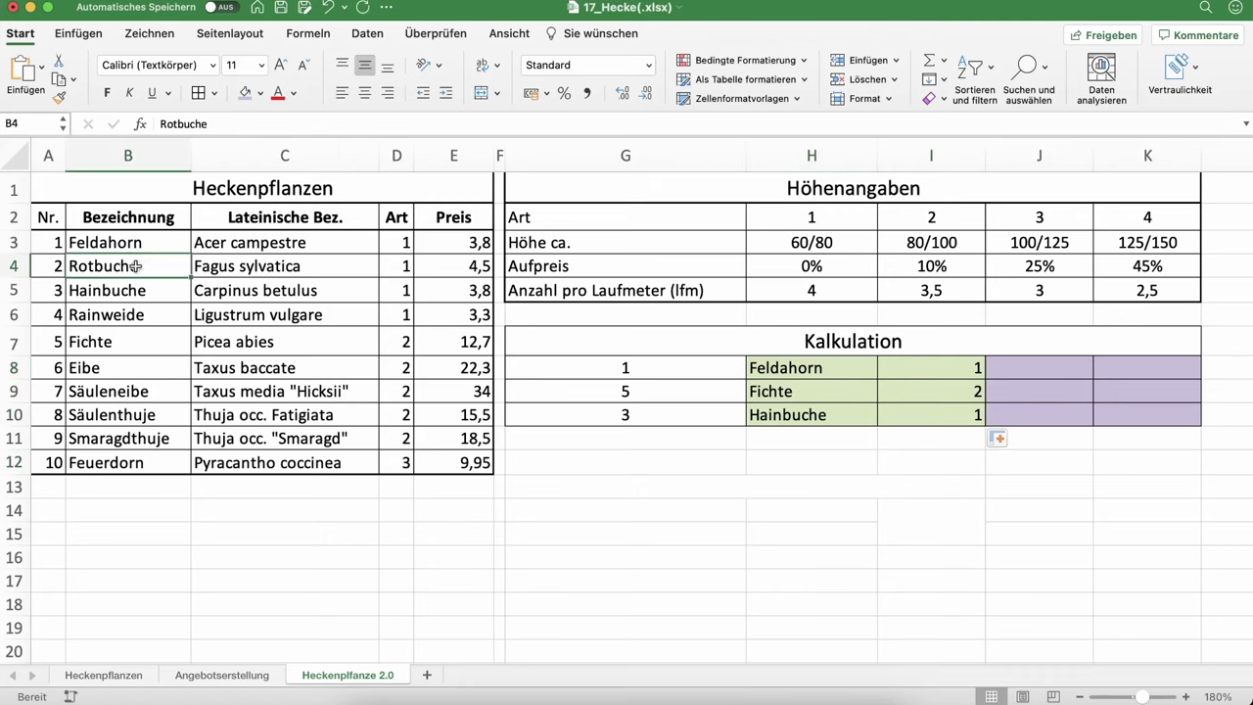
{"action": "left_click", "coordinate": [137, 290]}
{"action": "left_click", "coordinate": [632, 377]}
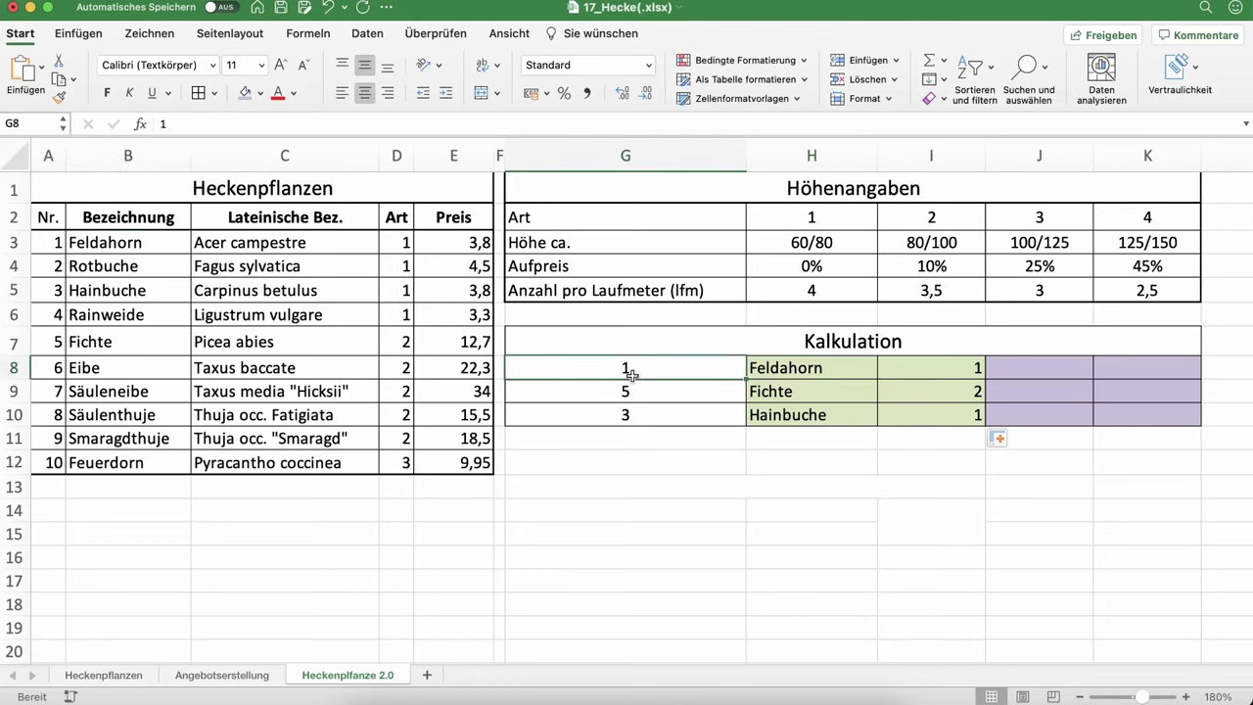
{"action": "left_click", "coordinate": [821, 370]}
{"action": "left_click", "coordinate": [310, 125]}
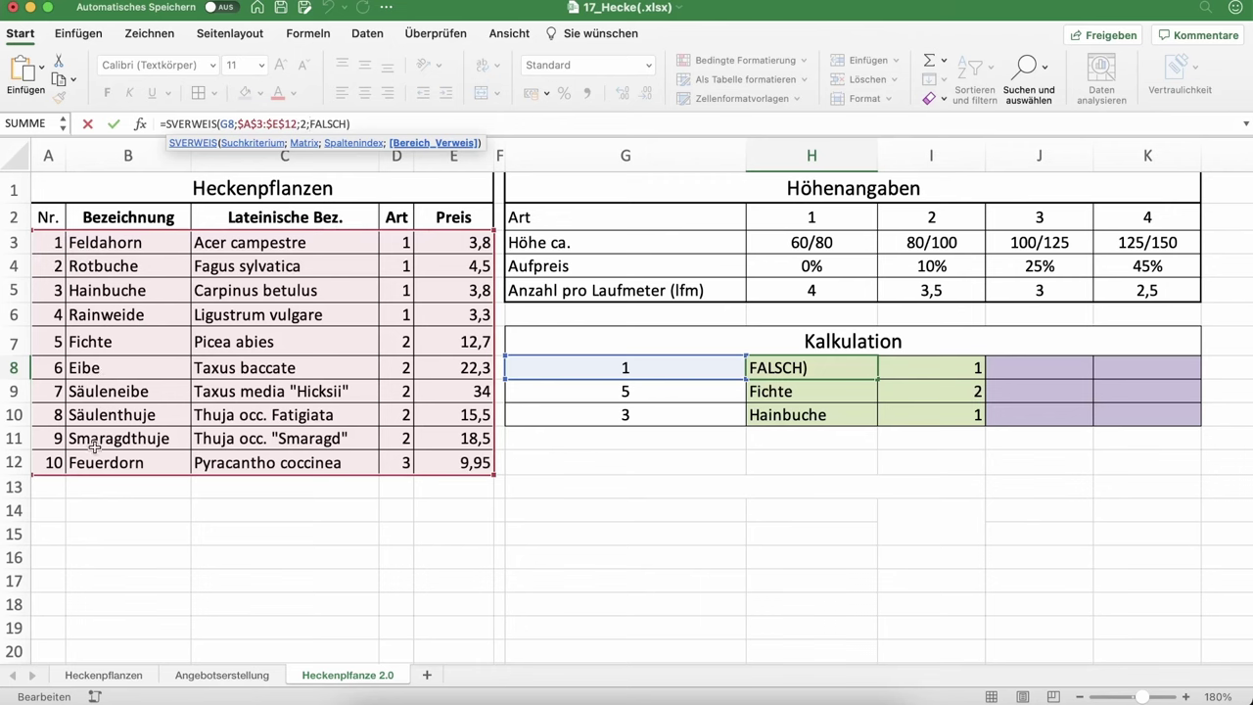
{"action": "key", "text": "Return"}
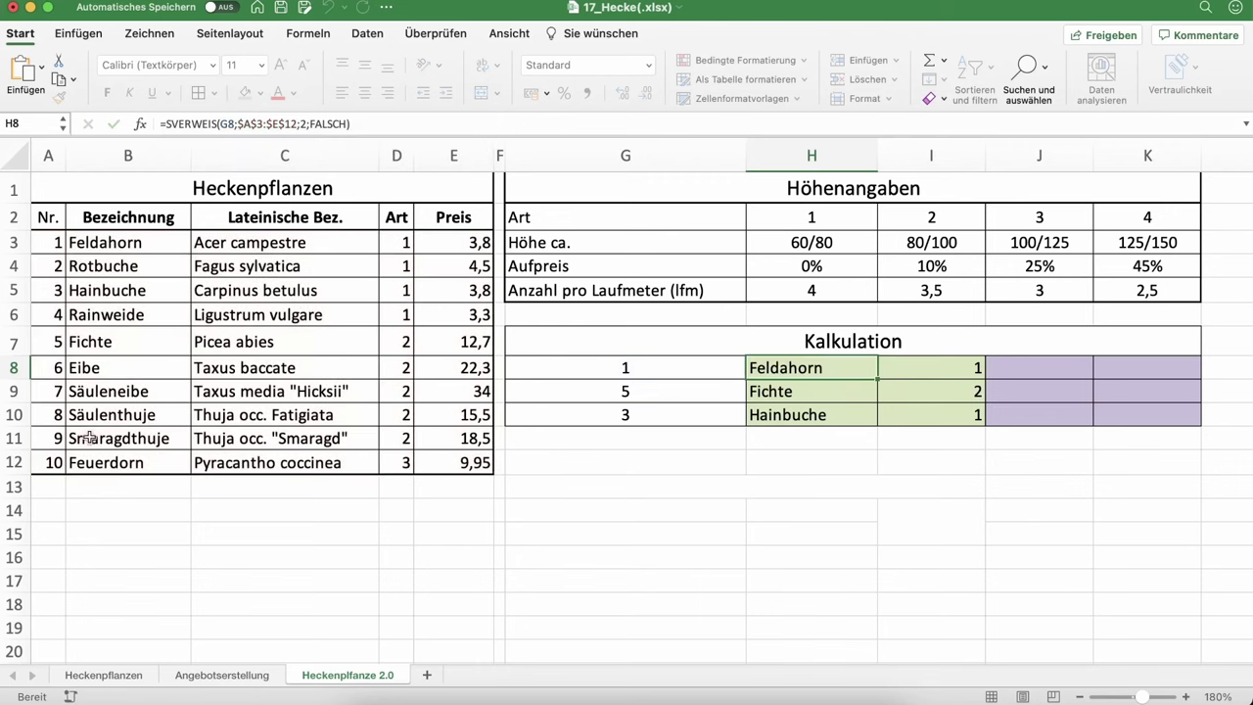
Step: Change Smaragdthuje's number in A11 from 9 to 1
{"action": "left_click", "coordinate": [43, 440]}
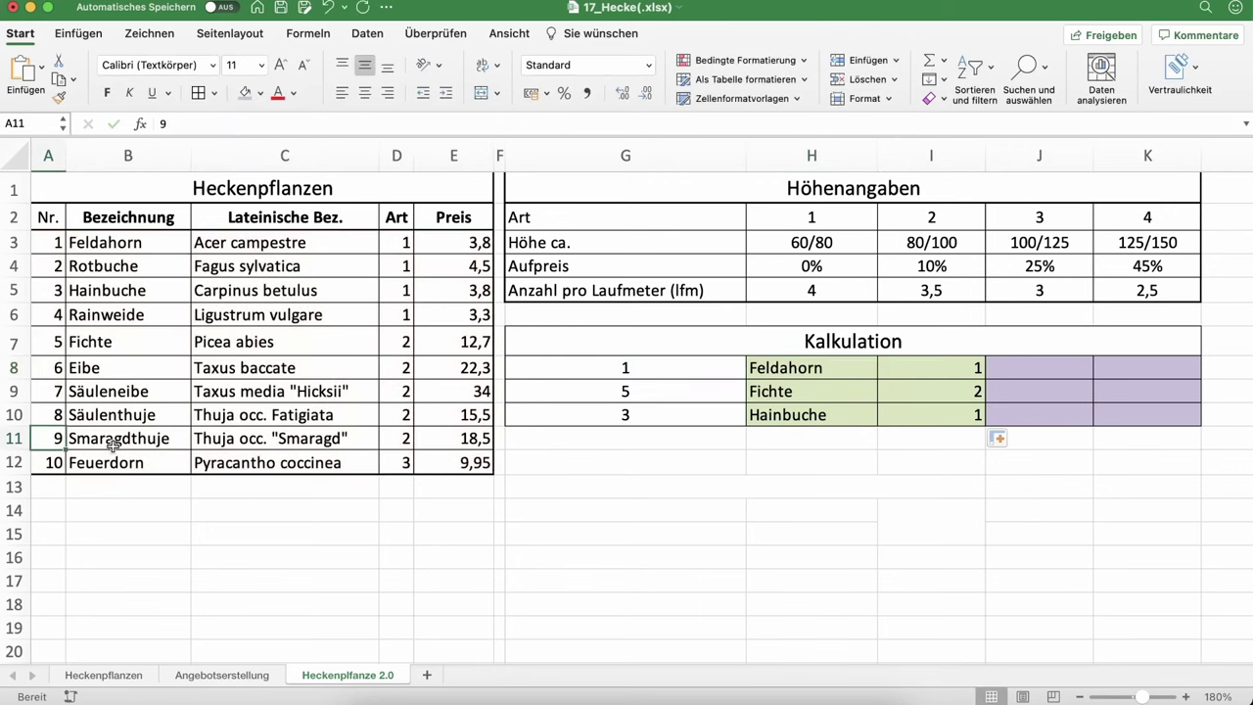
{"action": "type", "text": "1"}
{"action": "key", "text": "Return"}
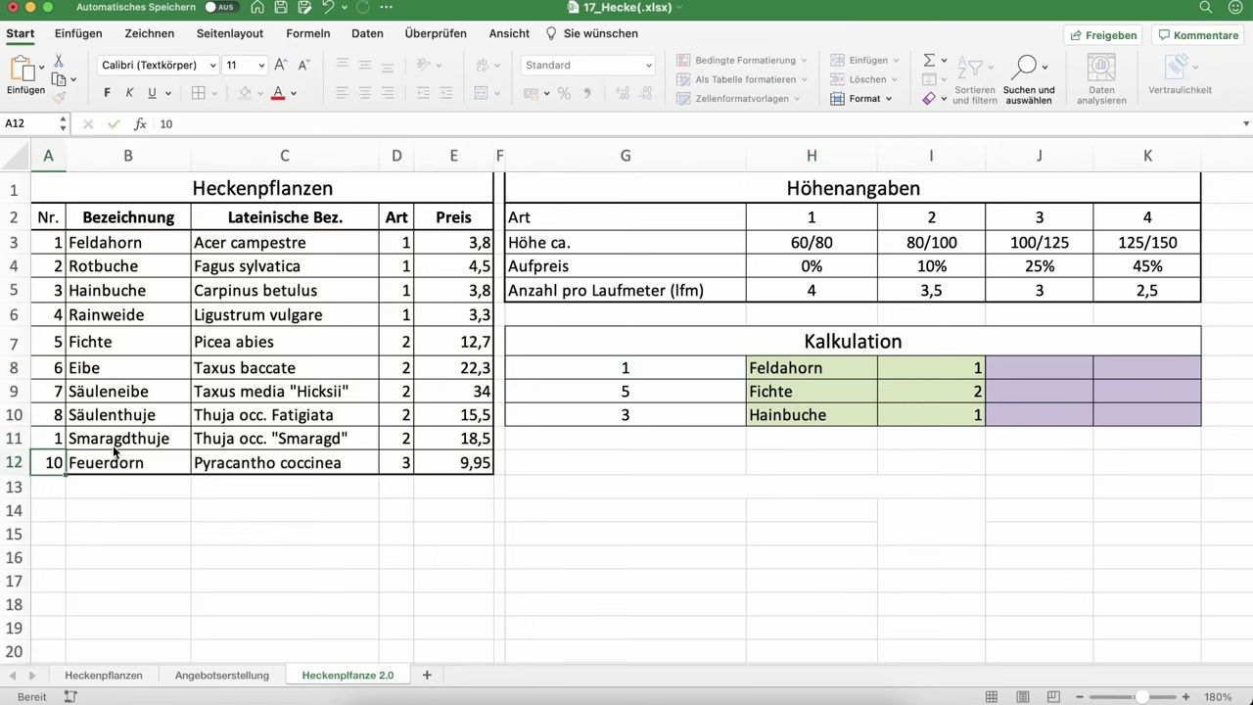
{"action": "left_click", "coordinate": [804, 368]}
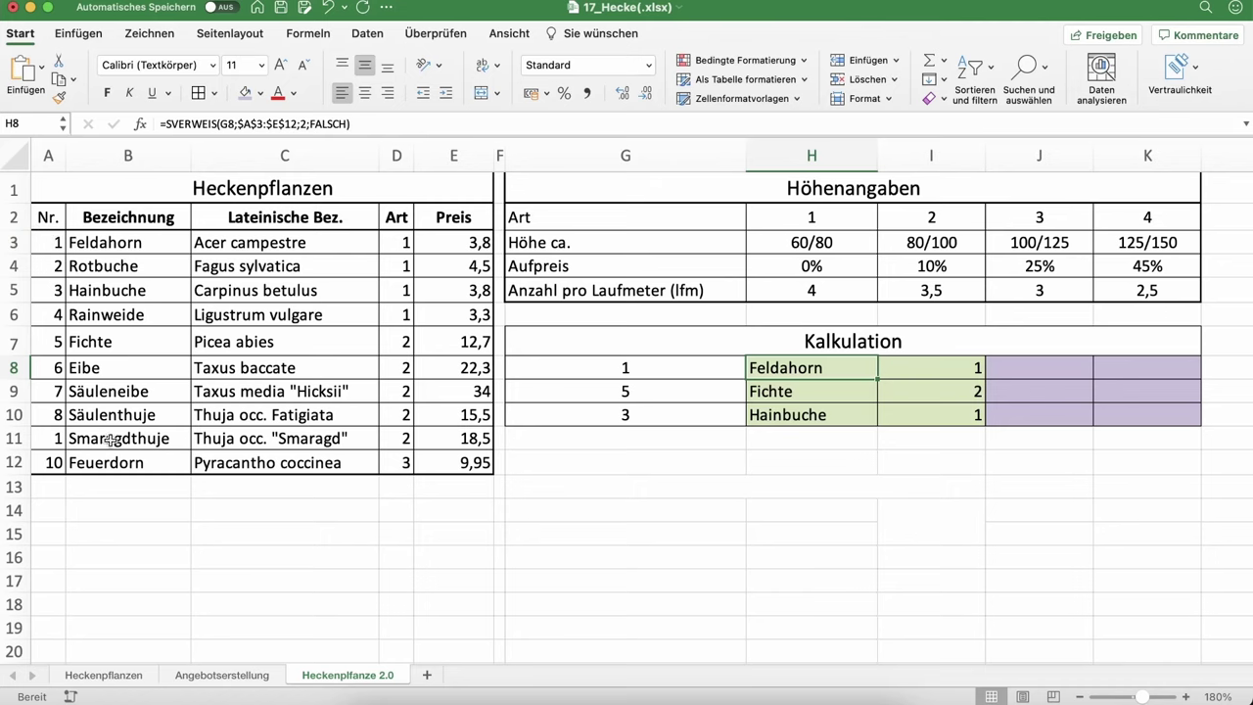
Step: Open H8's SVERWEIS name lookup in the formula bar to show its referenced table range
{"action": "left_click", "coordinate": [228, 122]}
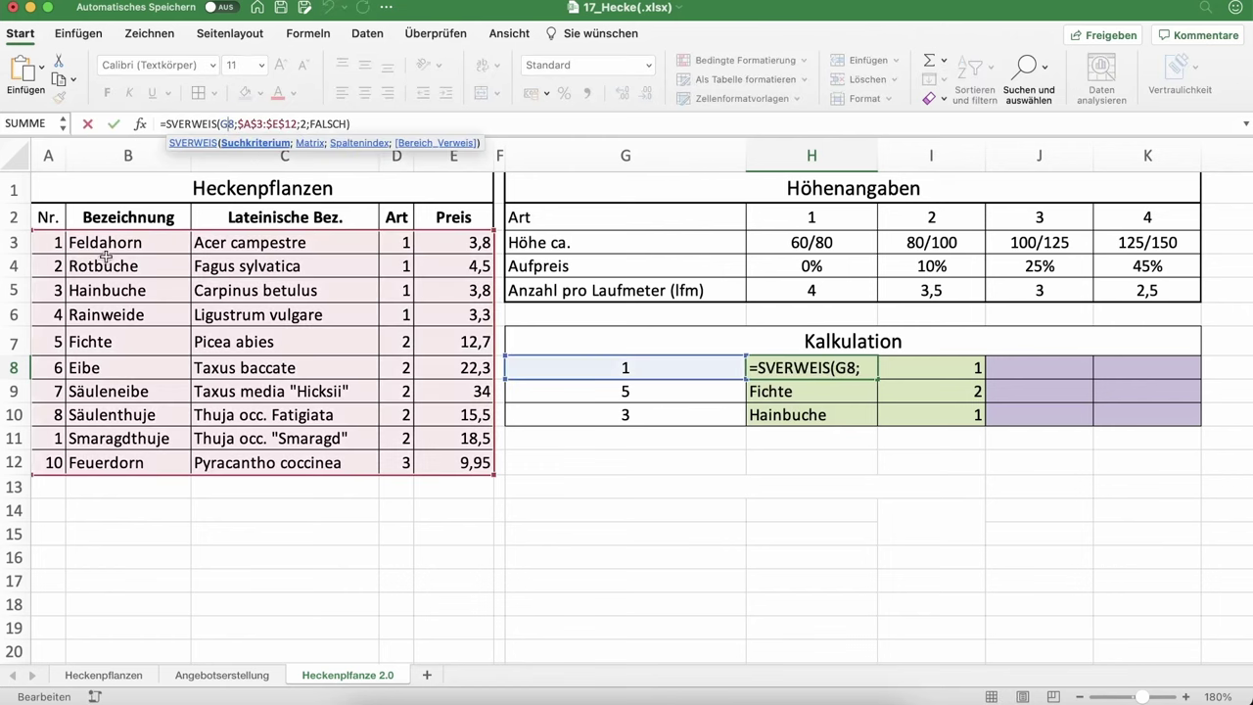